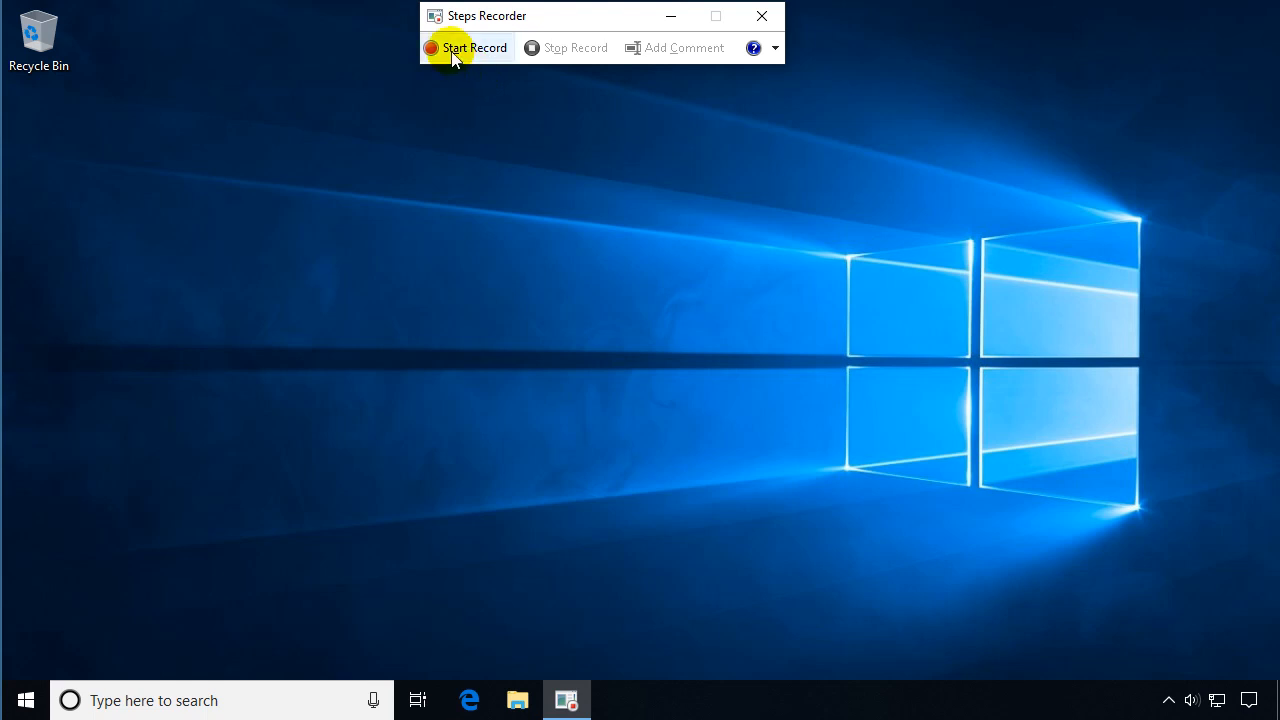
# Start a new steps recording and launch the Character Map application
pyautogui.click(455, 50)
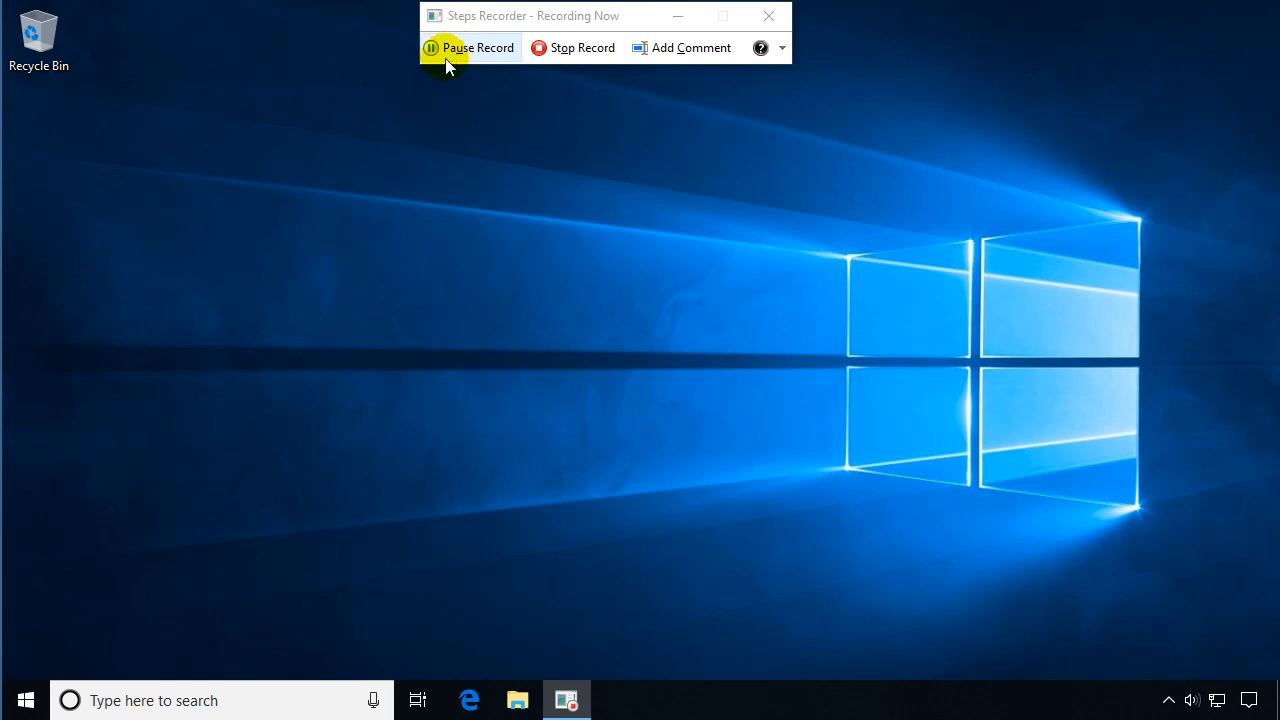
pyautogui.click(27, 690)
pyautogui.scroll(-5, 158, 440)
pyautogui.scroll(-8, 155, 441)
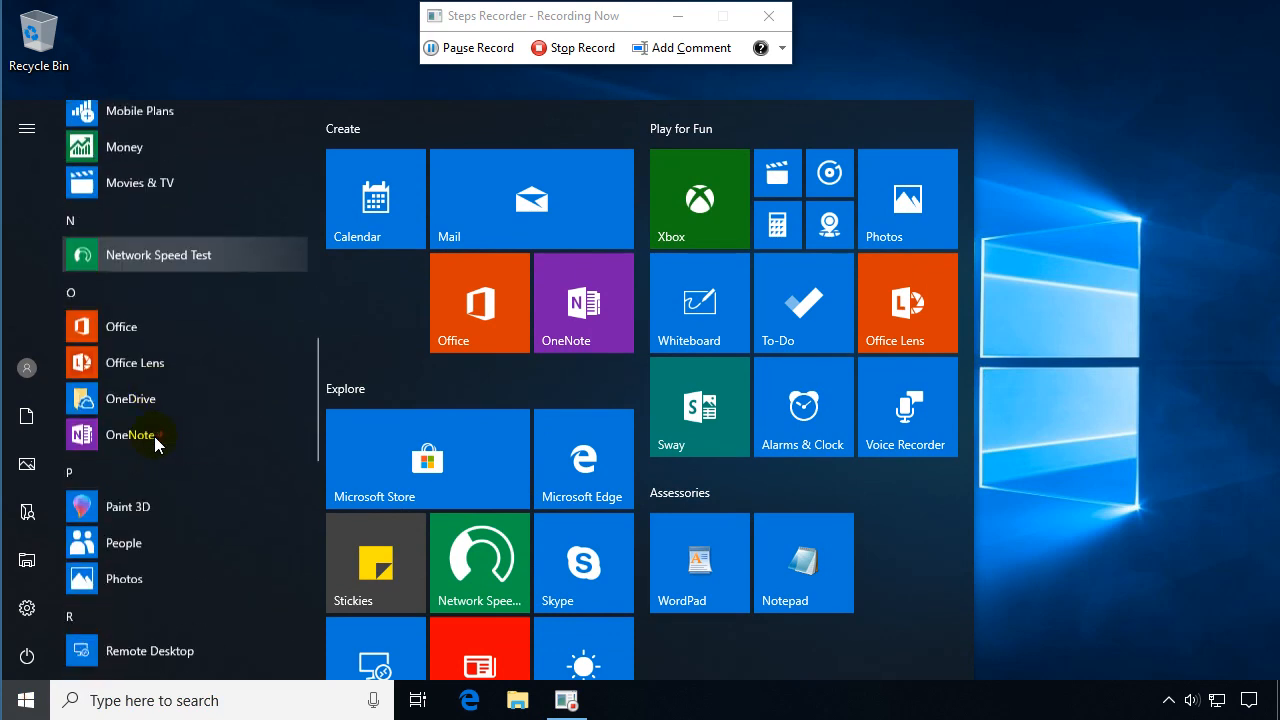
pyautogui.scroll(-6, 154, 436)
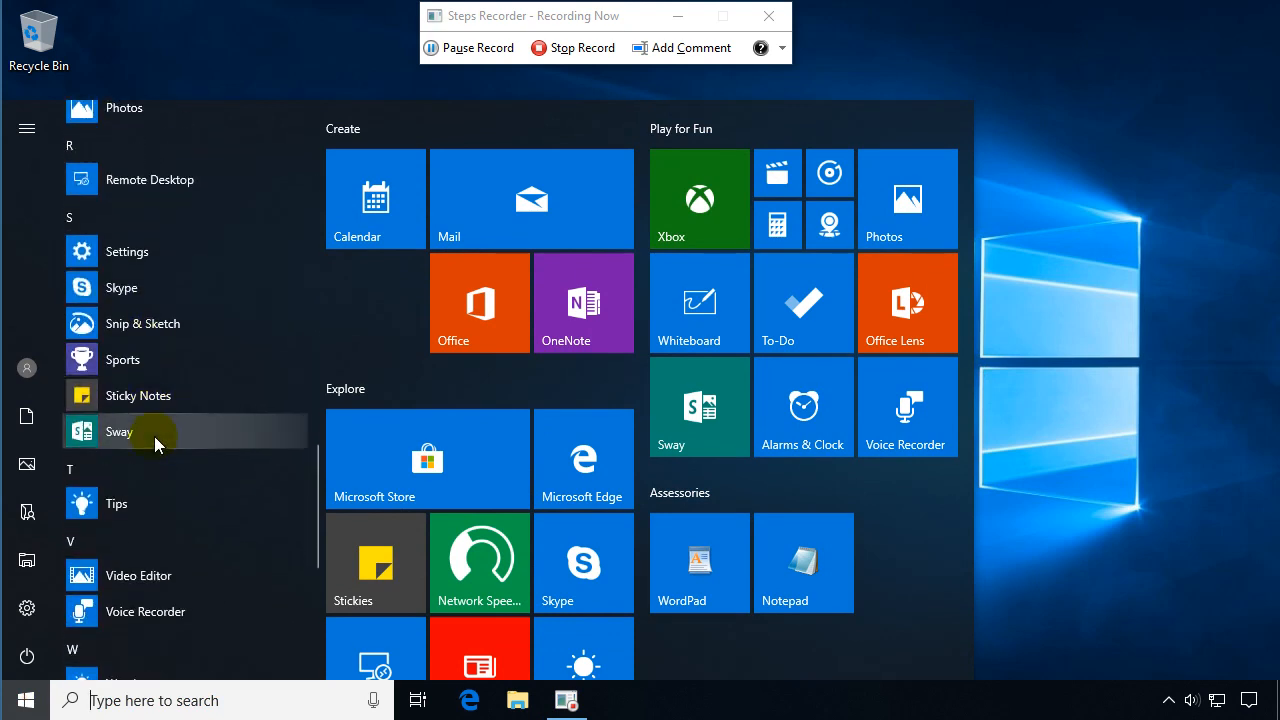
pyautogui.click(152, 372)
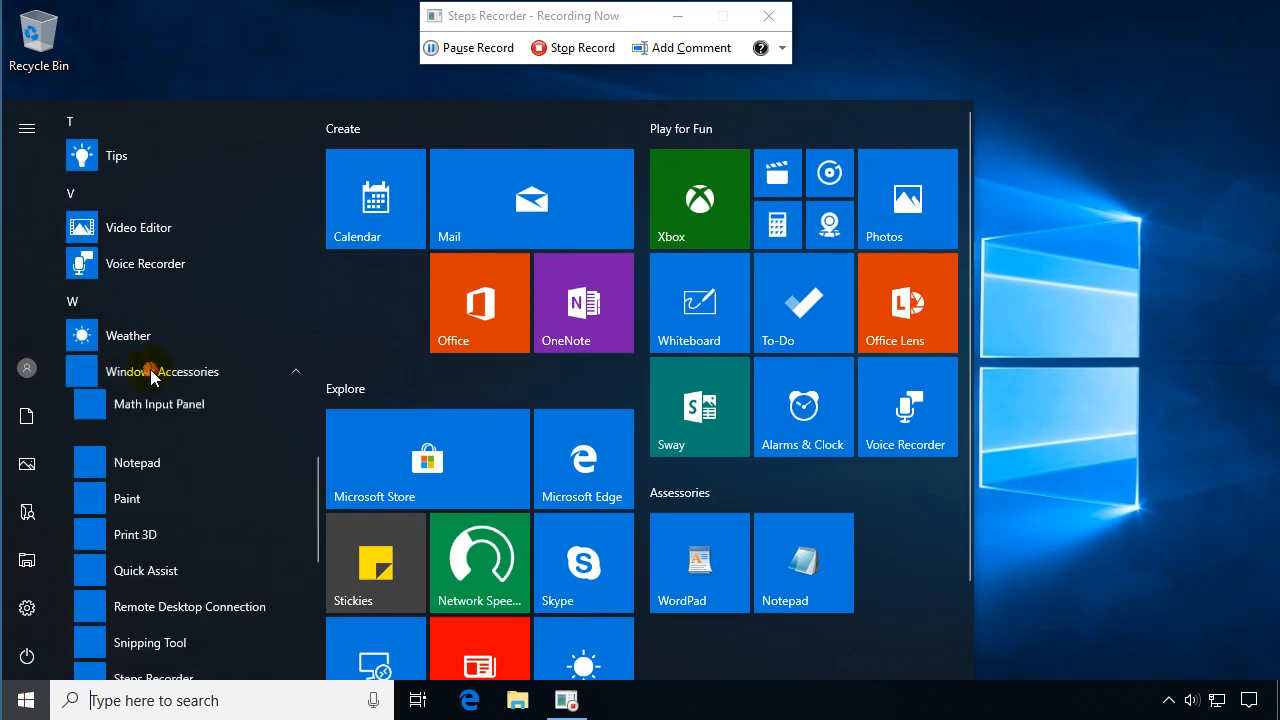
pyautogui.scroll(-1, 150, 385)
pyautogui.click(160, 358)
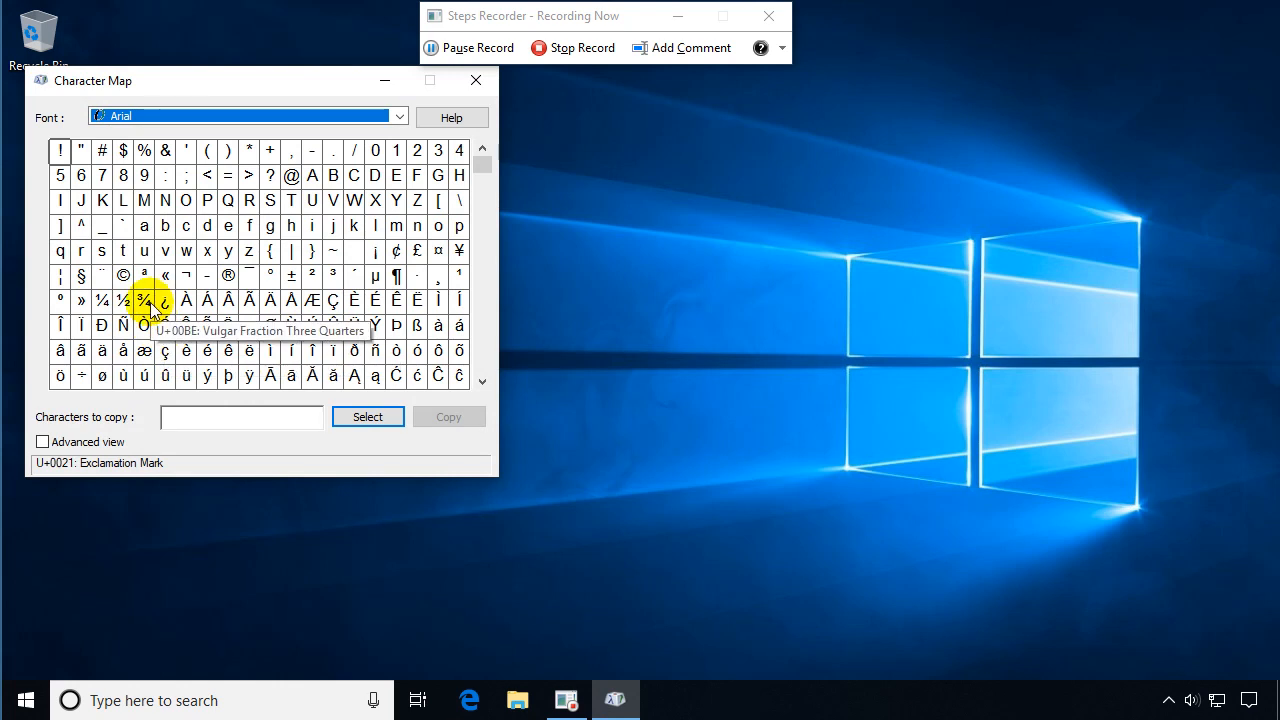
# Add the copyright sign © in Arial to the characters to copy and copy it
pyautogui.click(125, 282)
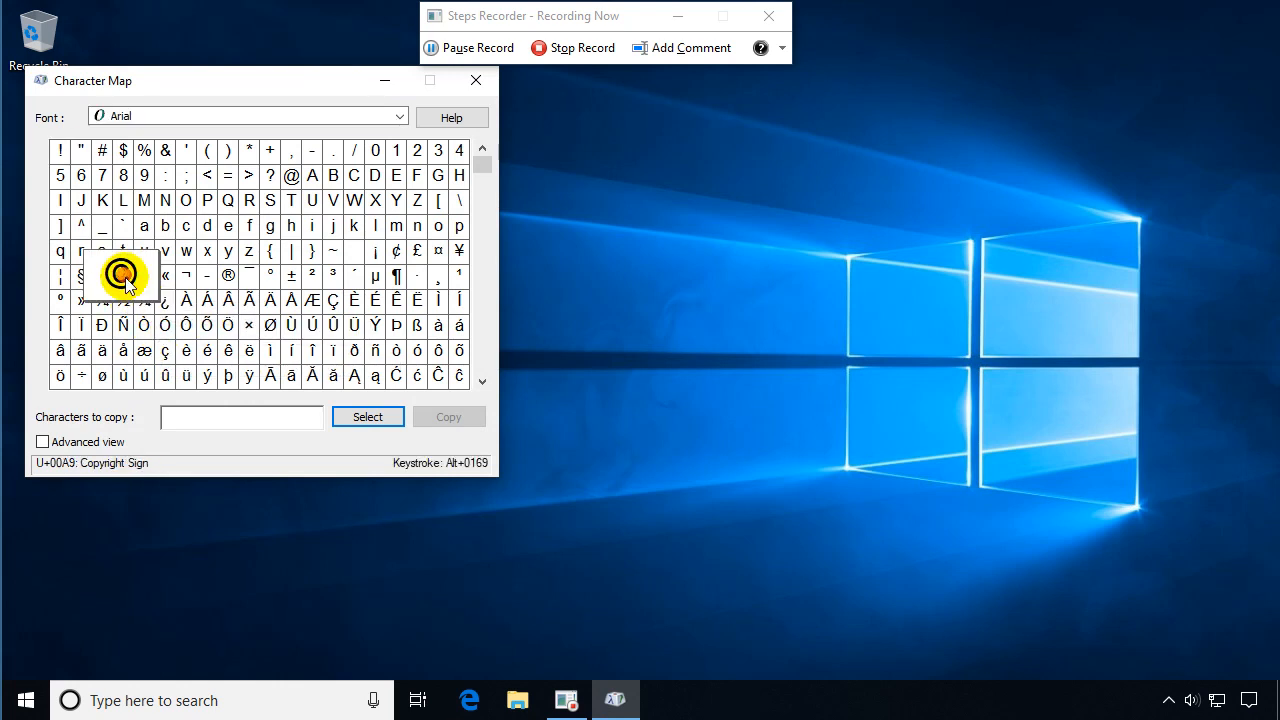
pyautogui.doubleClick(123, 279)
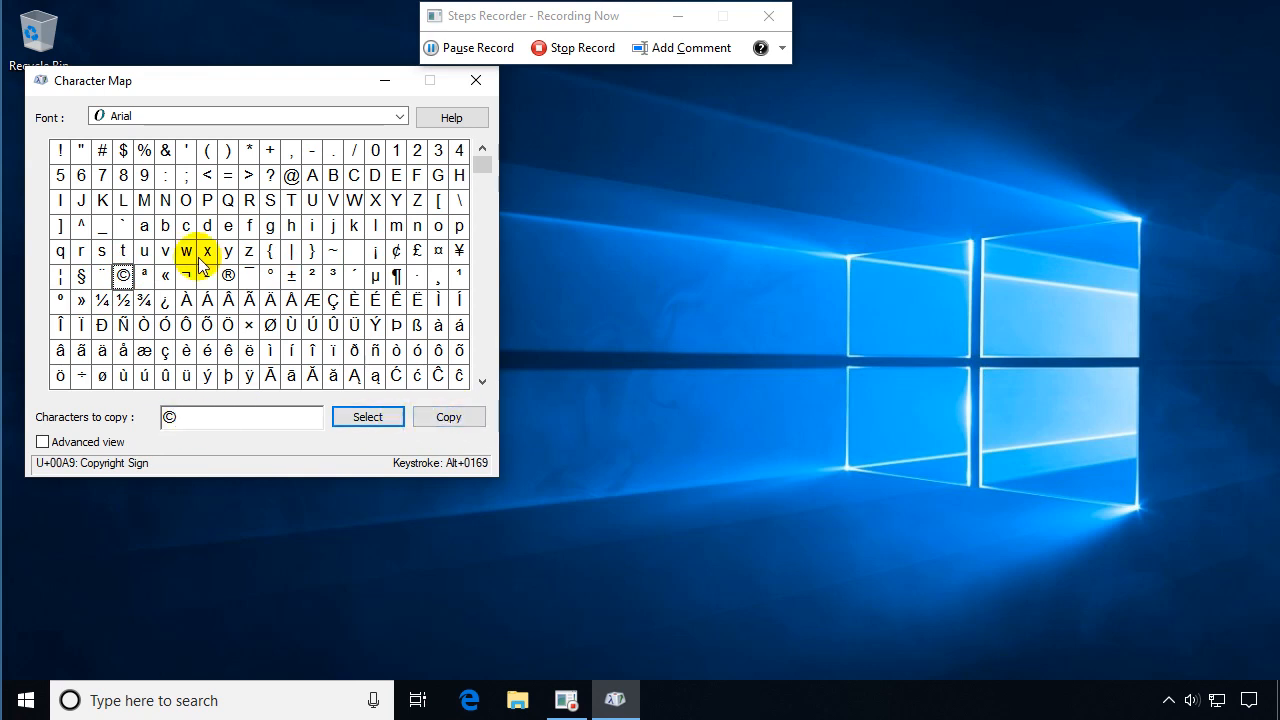
pyautogui.click(454, 417)
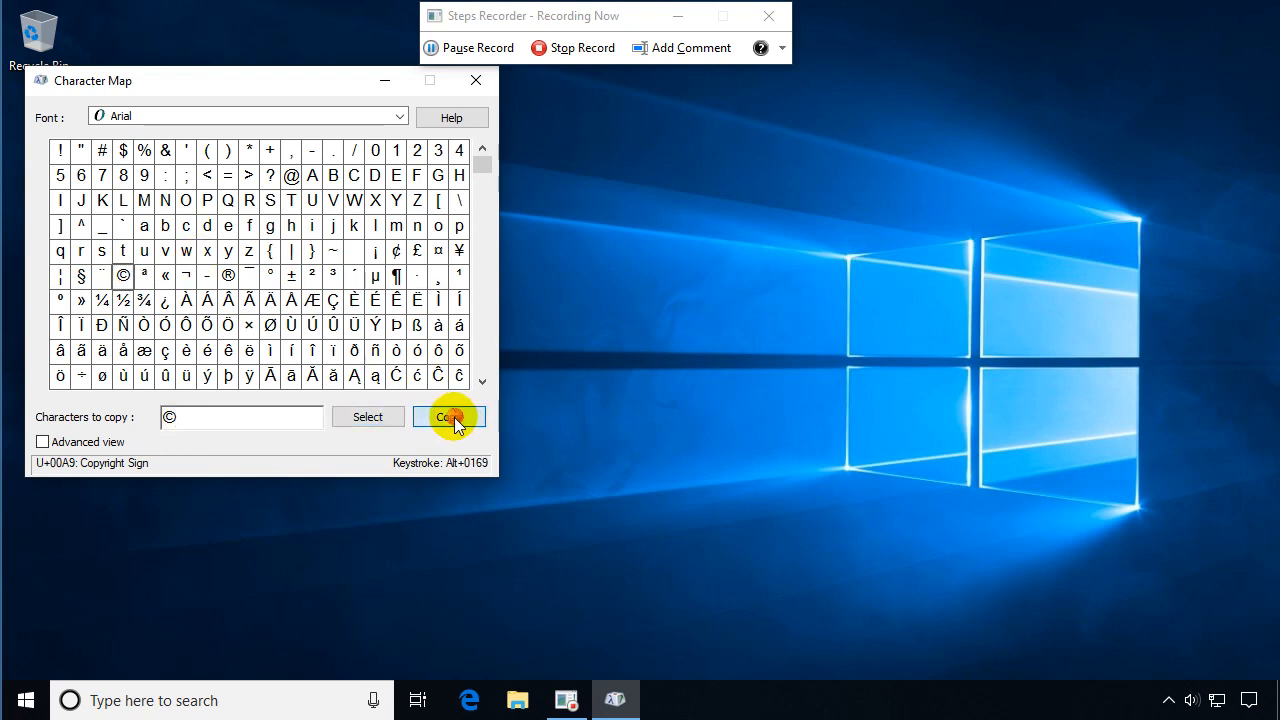
# Launch WordPad with a new blank document
pyautogui.click(25, 698)
pyautogui.scroll(-15, 157, 414)
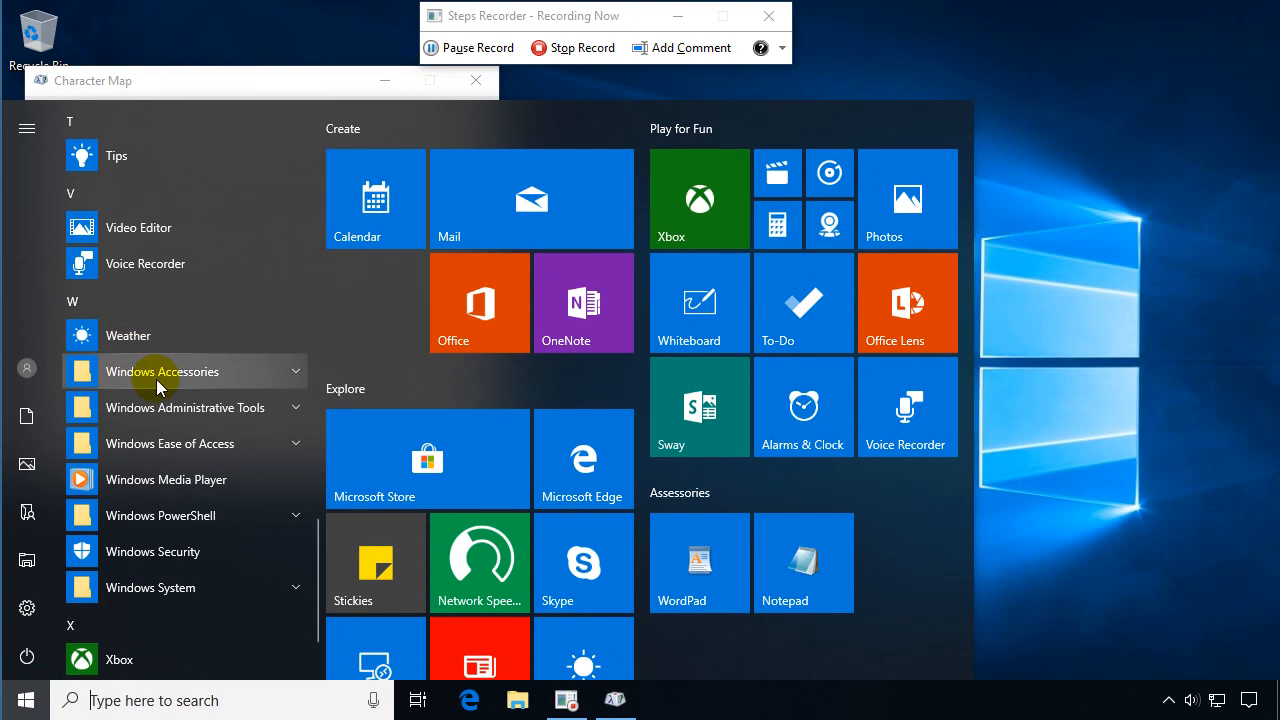
pyautogui.click(153, 372)
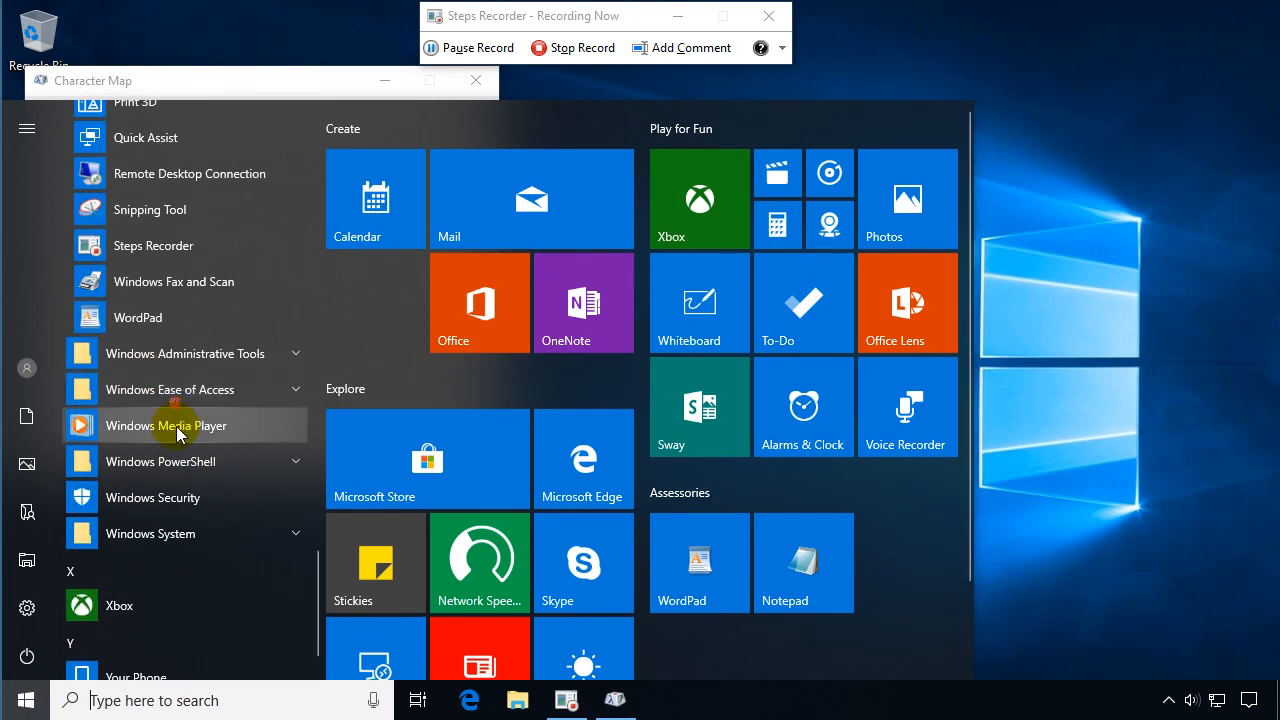
pyautogui.click(141, 320)
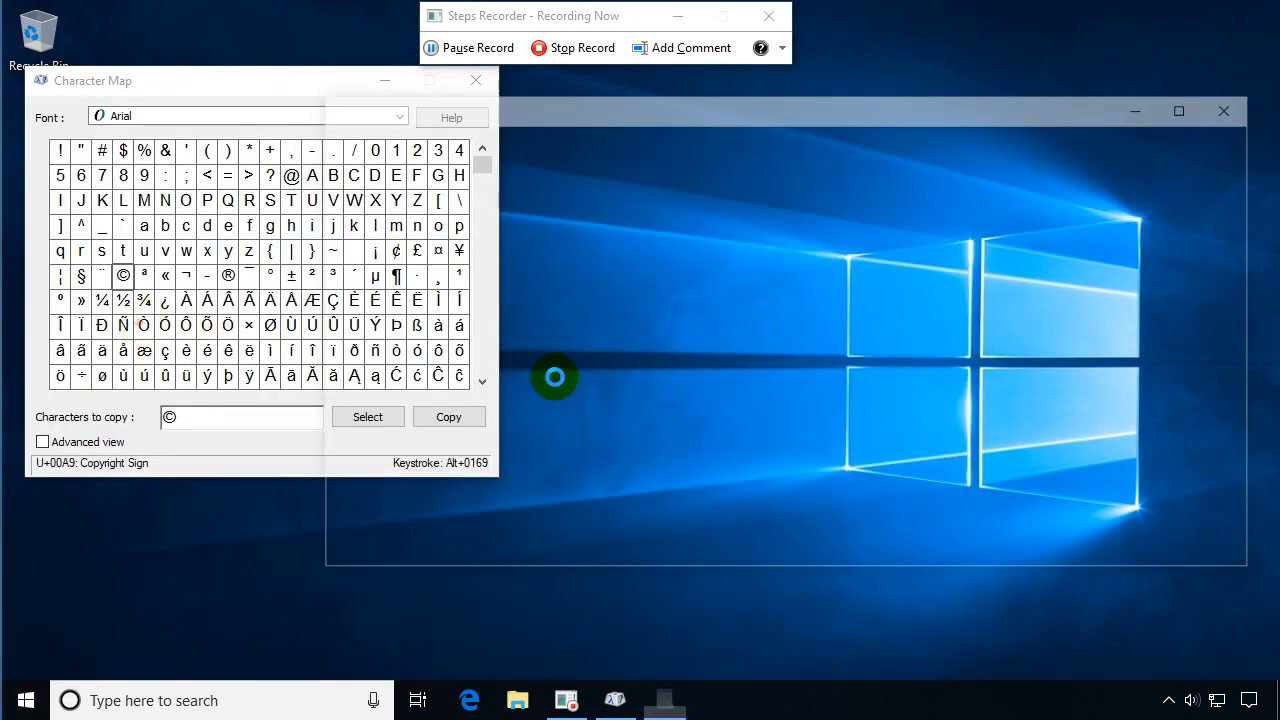
# Paste the copyright sign into the document and add 2019 directly after it
pyautogui.rightClick(507, 293)
pyautogui.click(556, 348)
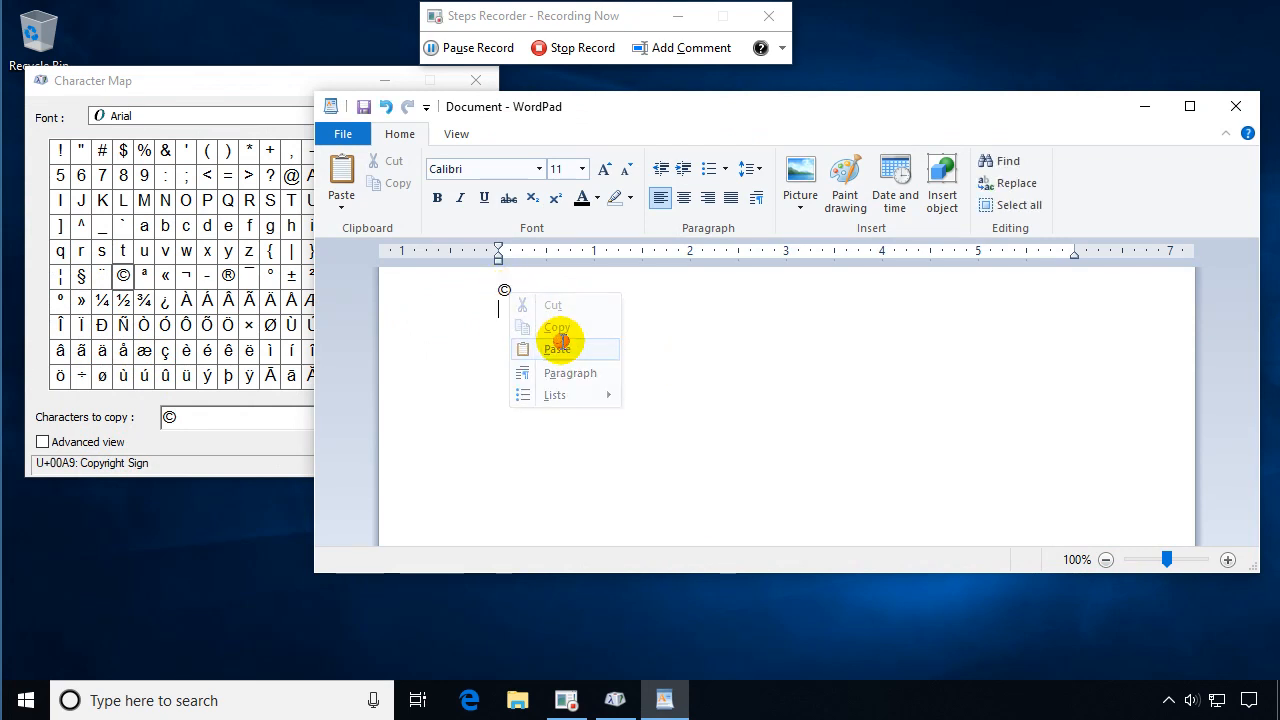
pyautogui.click(523, 298)
pyautogui.write('2019')
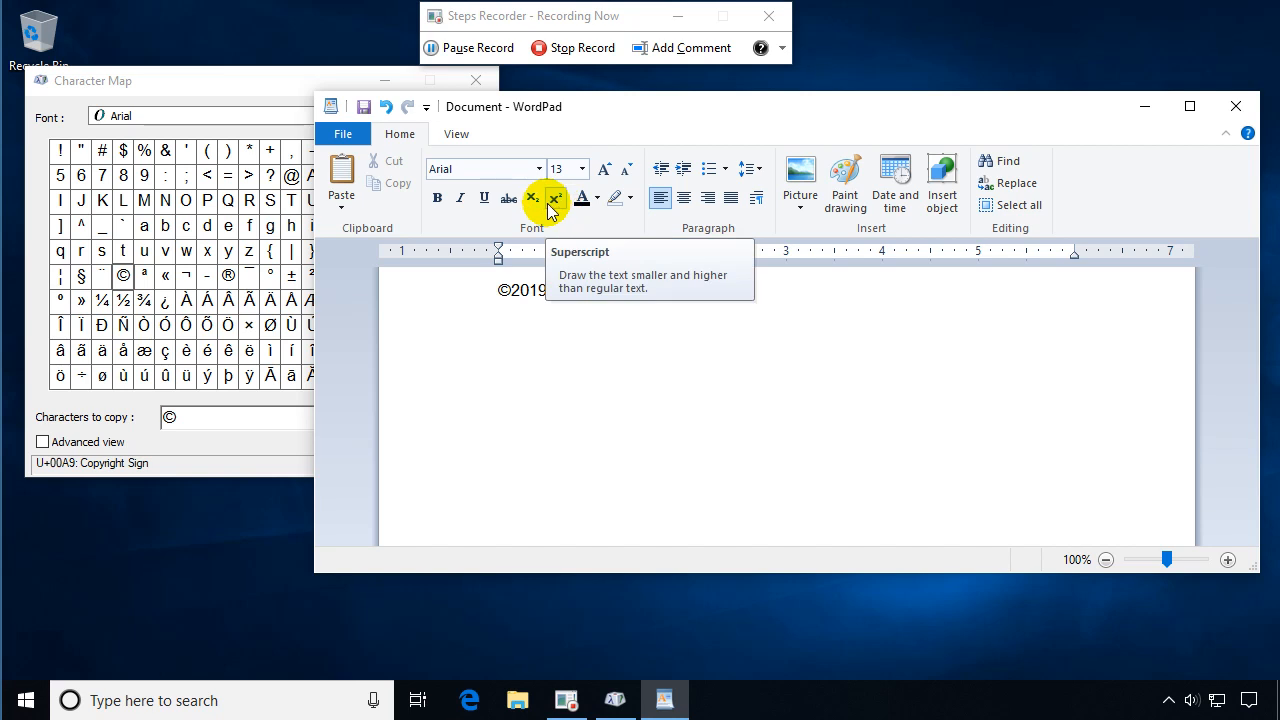
# Stop the steps recording and review the captured steps with their descriptions and screenshots
pyautogui.click(572, 50)
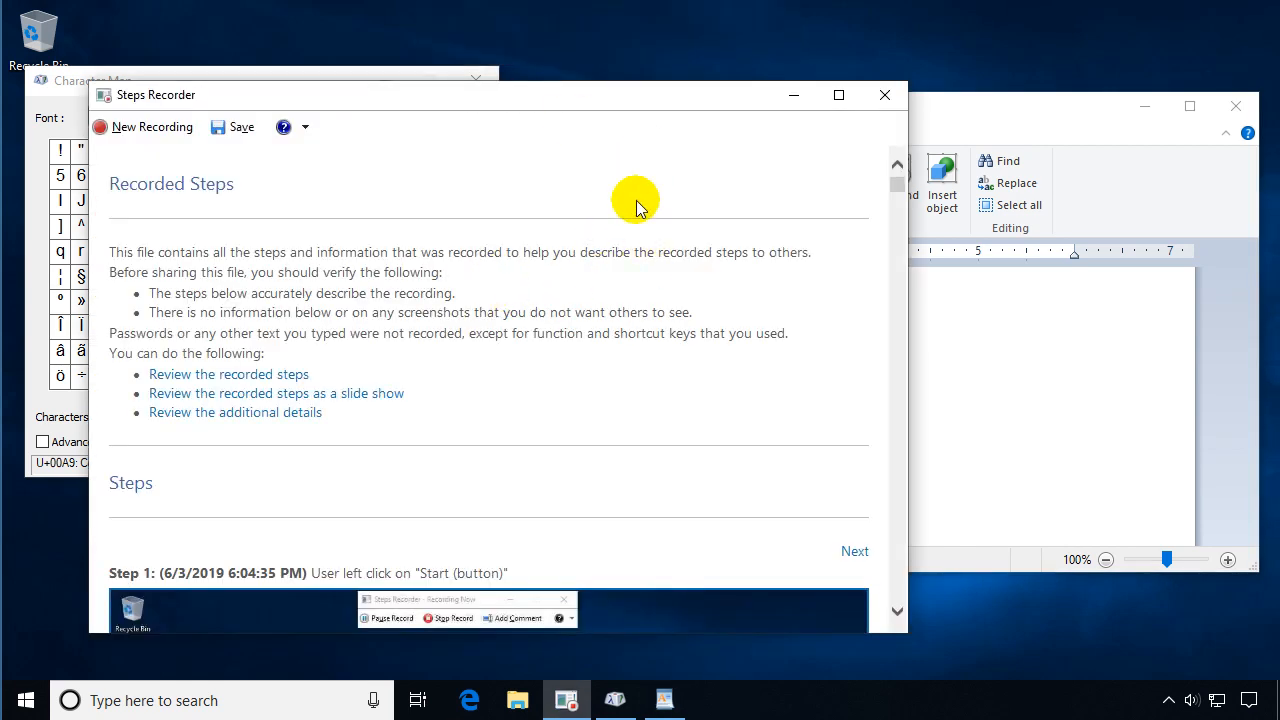
pyautogui.scroll(-3, 553, 292)
pyautogui.scroll(-3, 553, 292)
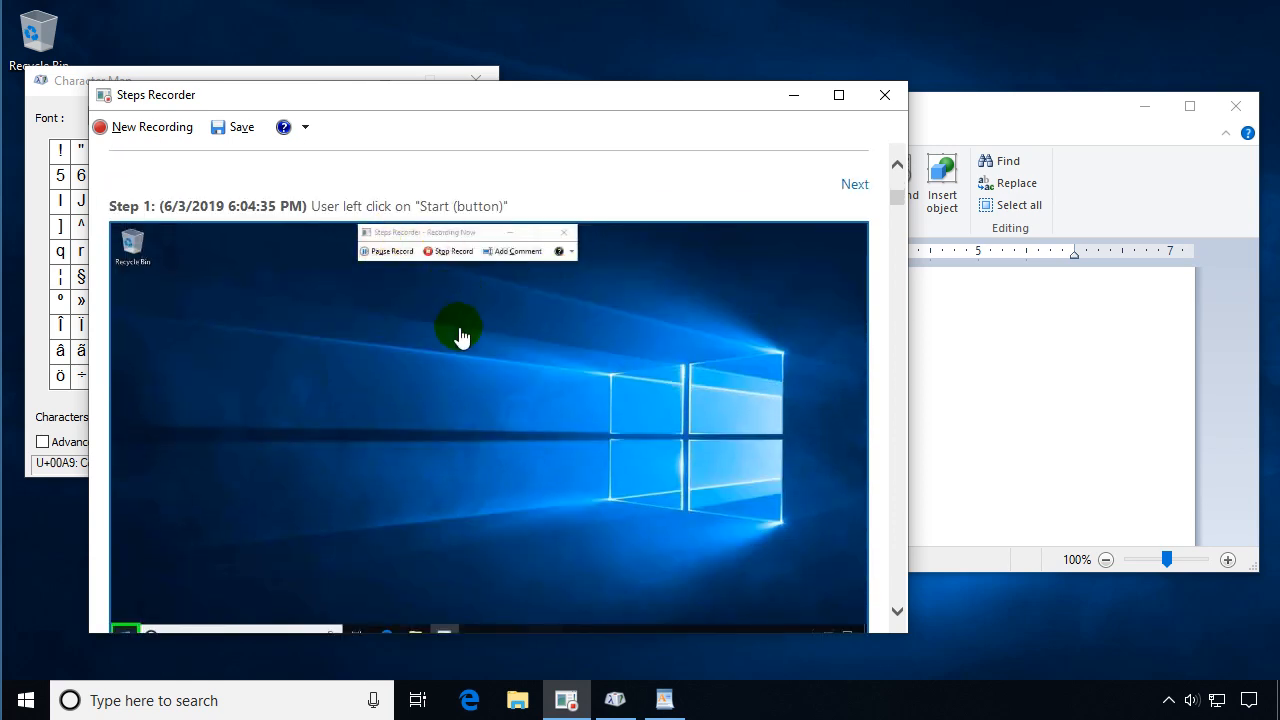
pyautogui.scroll(-1, 457, 334)
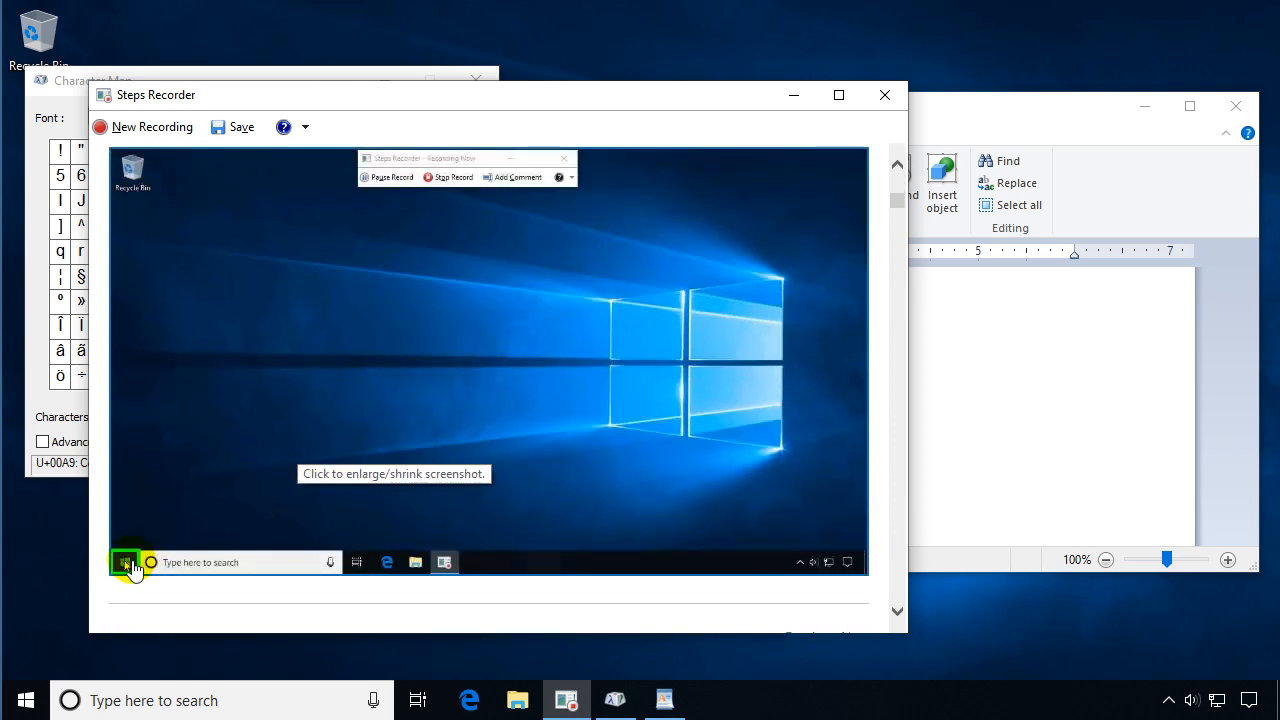
pyautogui.scroll(-5, 543, 523)
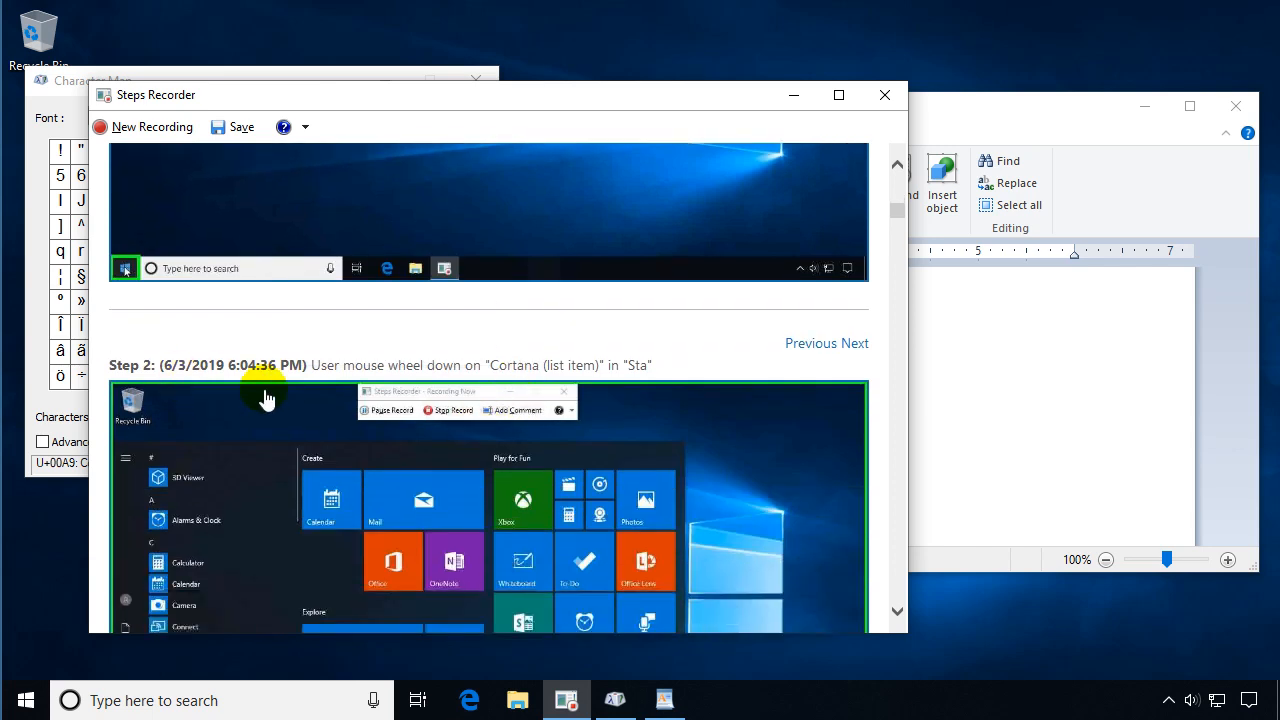
pyautogui.scroll(-3, 260, 400)
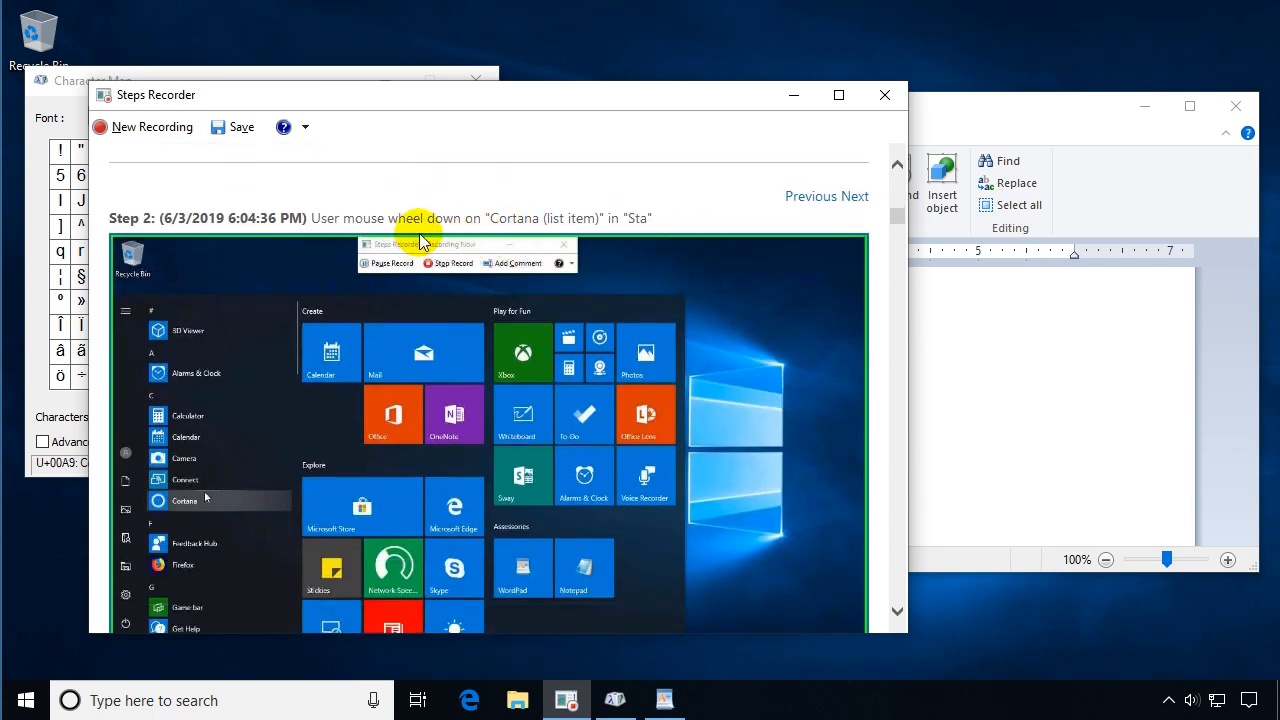
pyautogui.scroll(-9, 489, 390)
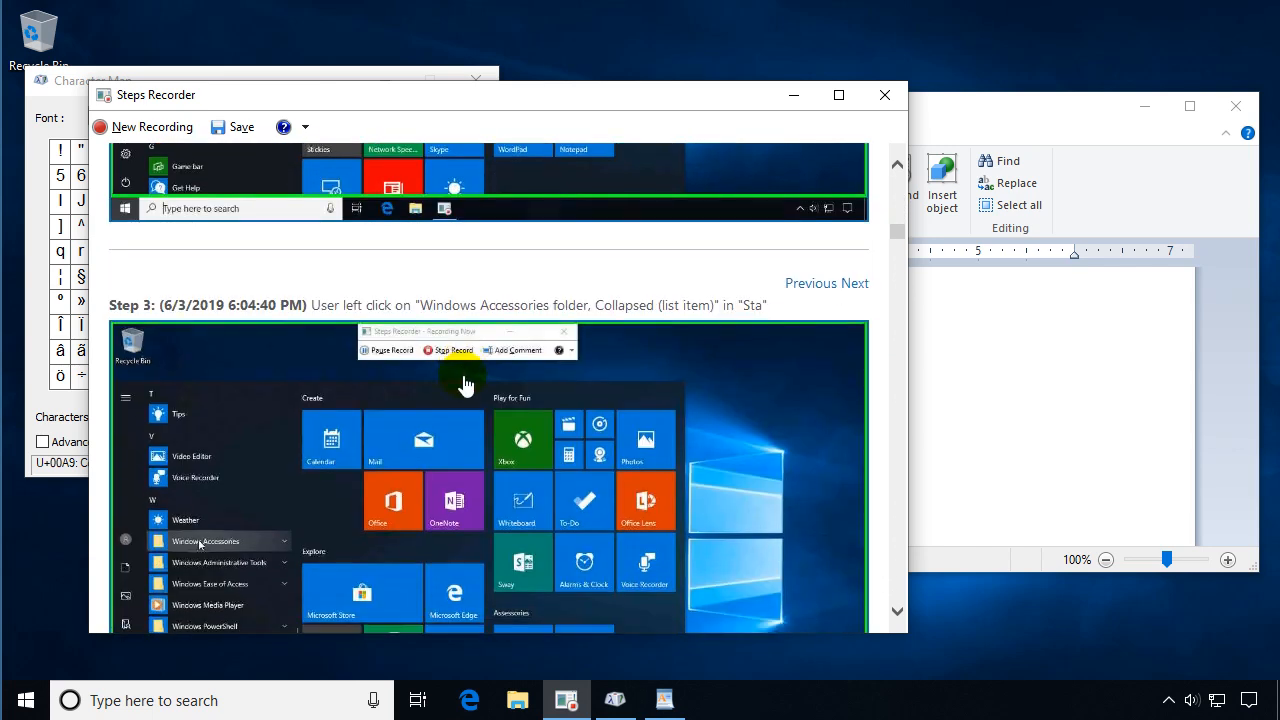
pyautogui.scroll(-4, 319, 424)
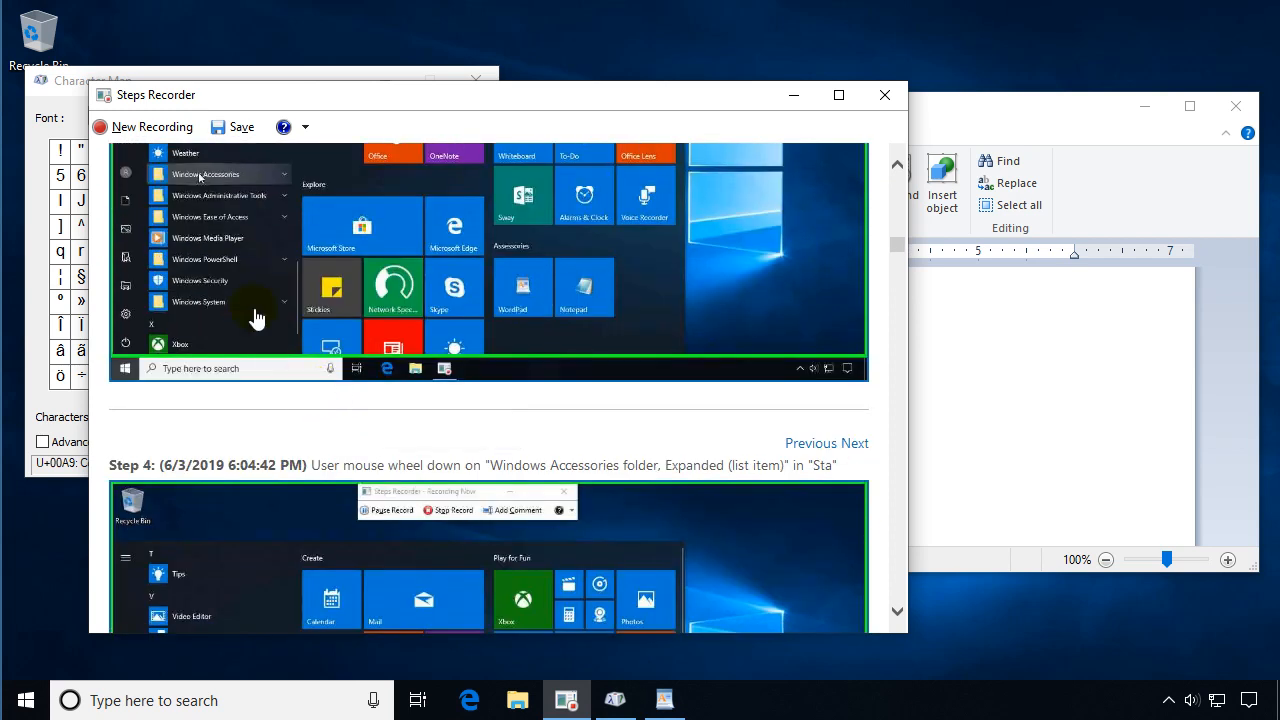
pyautogui.scroll(-5, 393, 372)
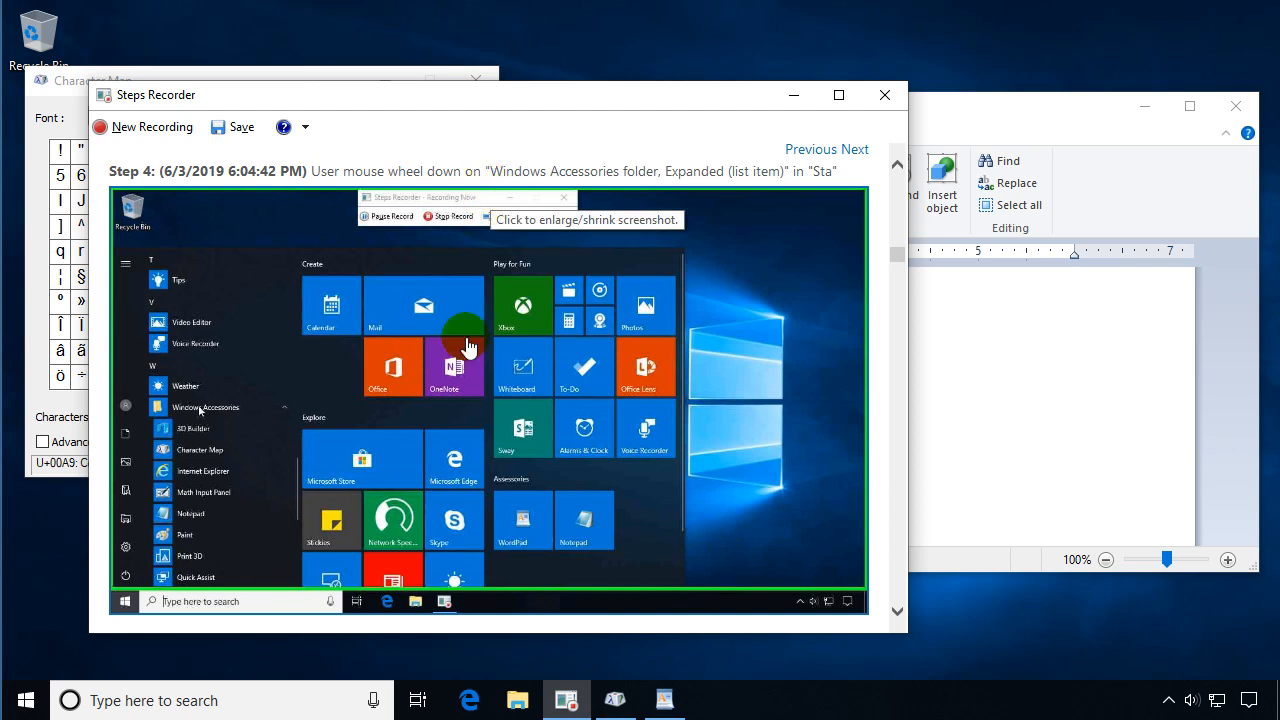
pyautogui.scroll(-10, 360, 370)
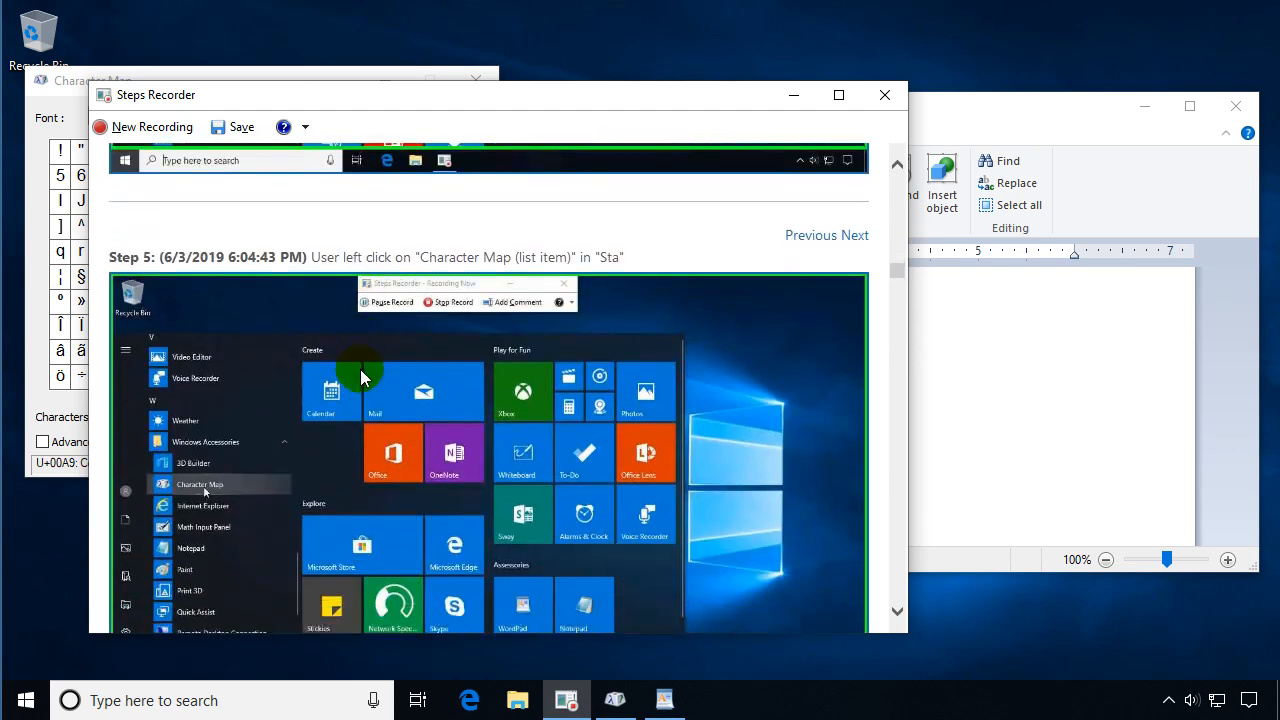
pyautogui.scroll(-5, 360, 369)
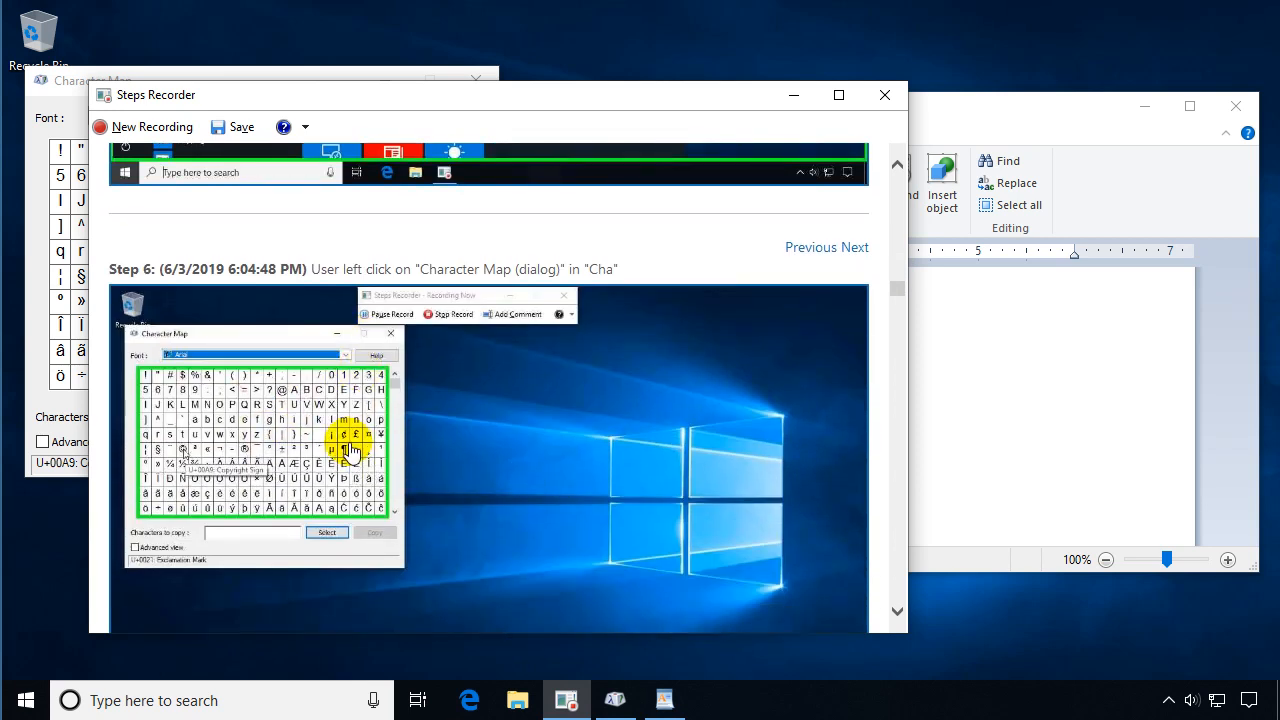
pyautogui.scroll(-12, 390, 440)
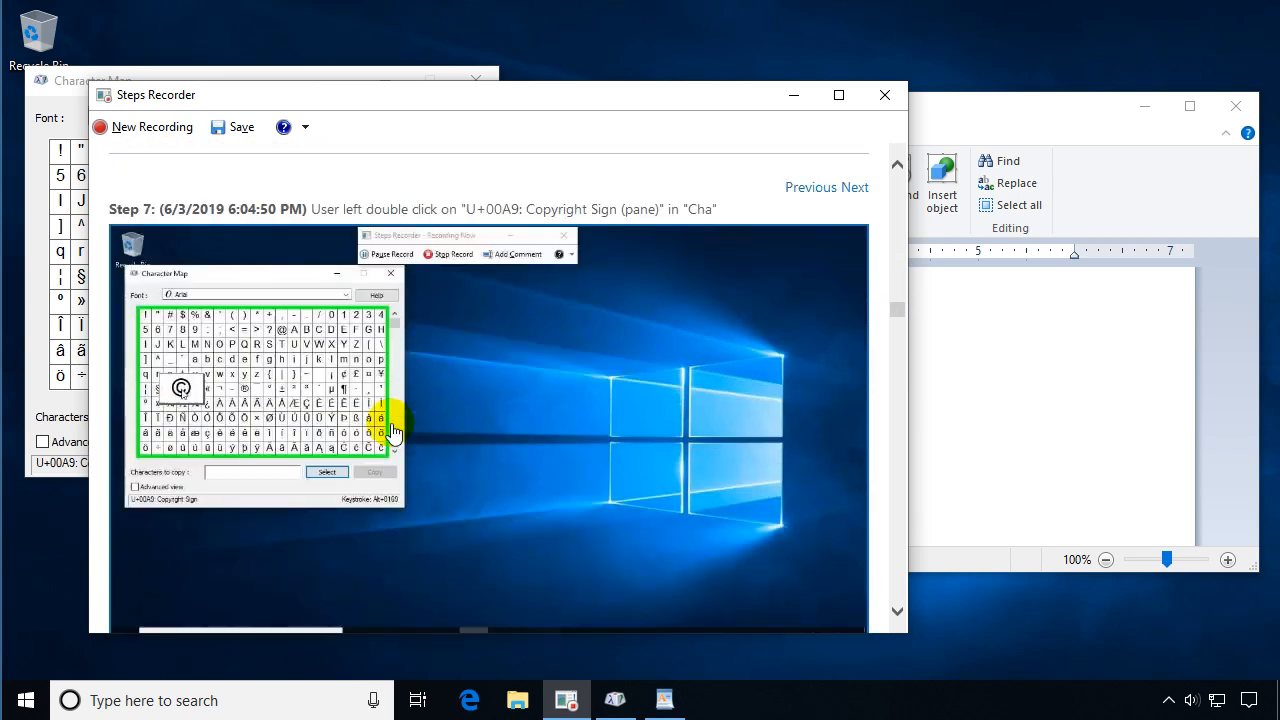
pyautogui.scroll(-18, 392, 430)
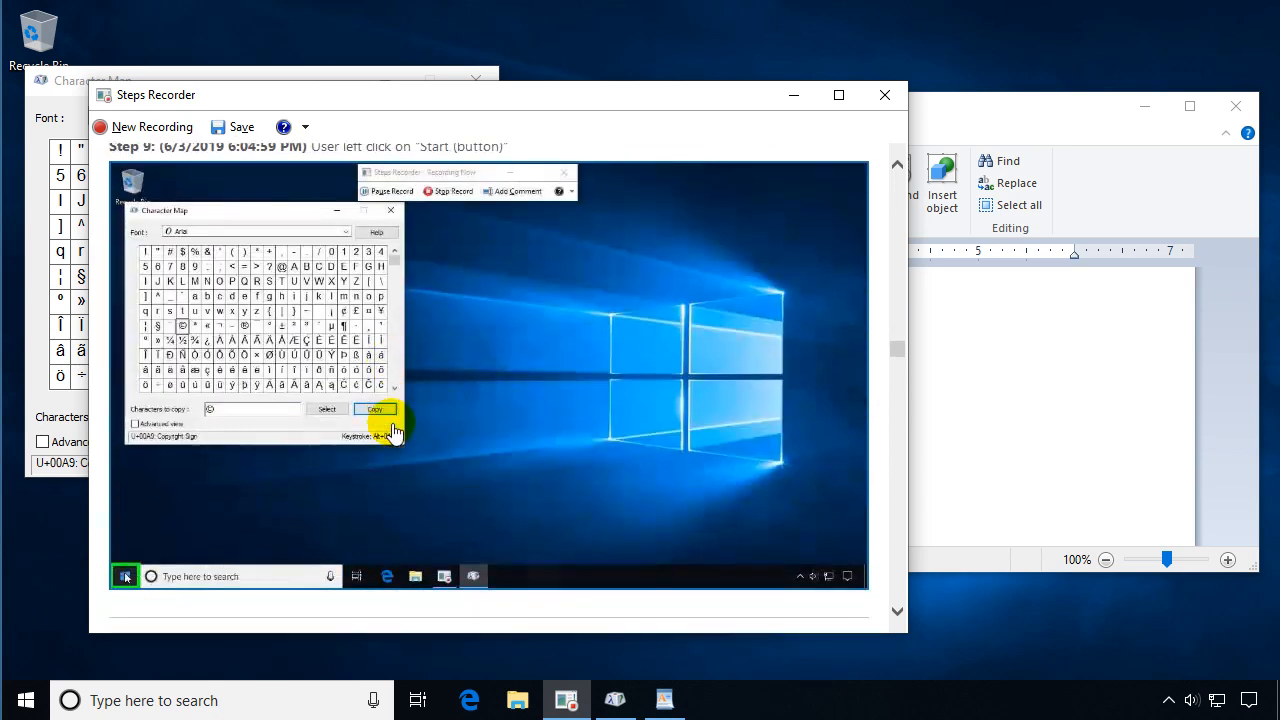
pyautogui.scroll(-6, 393, 432)
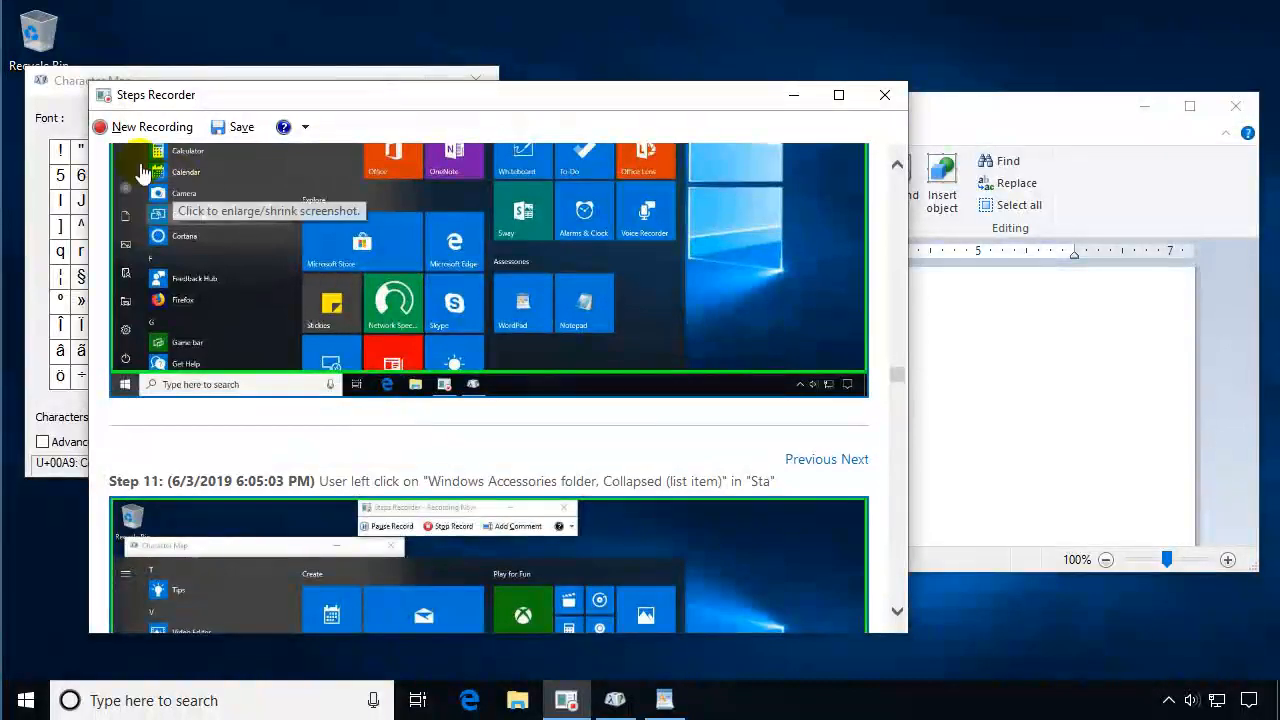
# Save the recording in the Documents folder as a ZIP file named CharMap
pyautogui.click(238, 130)
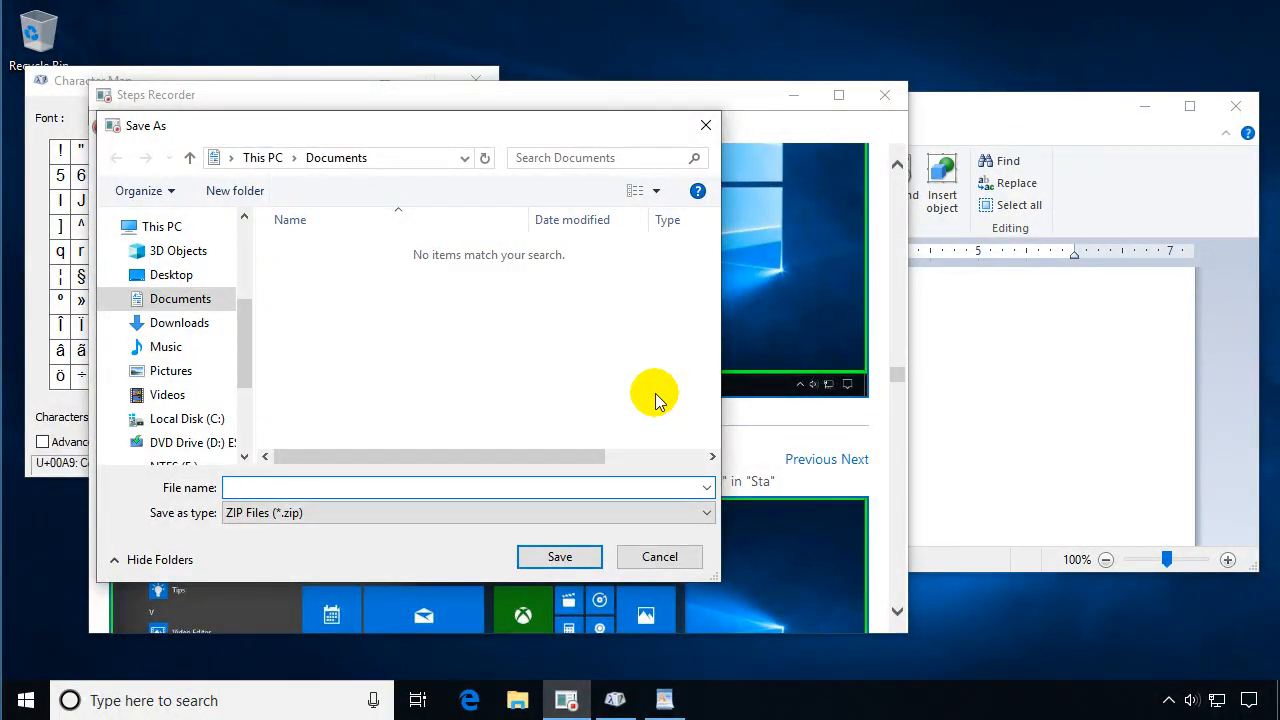
pyautogui.write('CharMap')
pyautogui.press('Return')
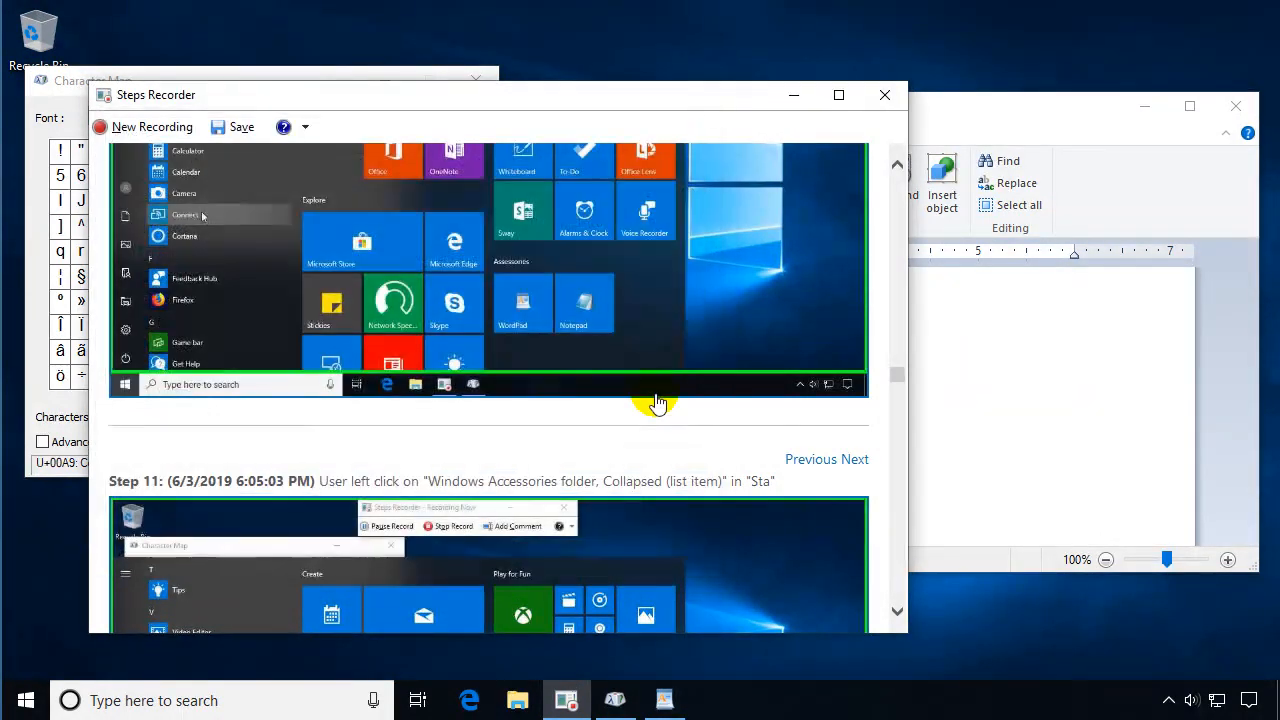
# In File Explorer, open CharMap.zip from Documents and extract its recording file to the CharMap folder in Documents
pyautogui.click(518, 698)
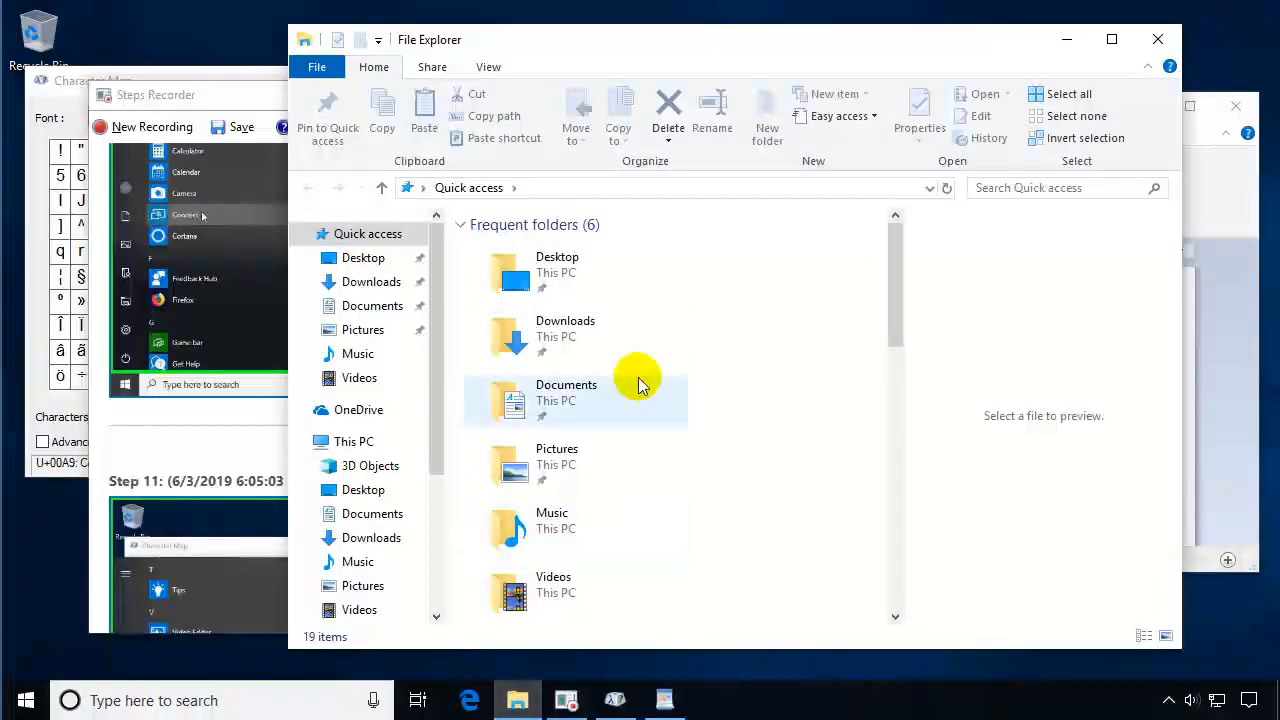
pyautogui.click(362, 305)
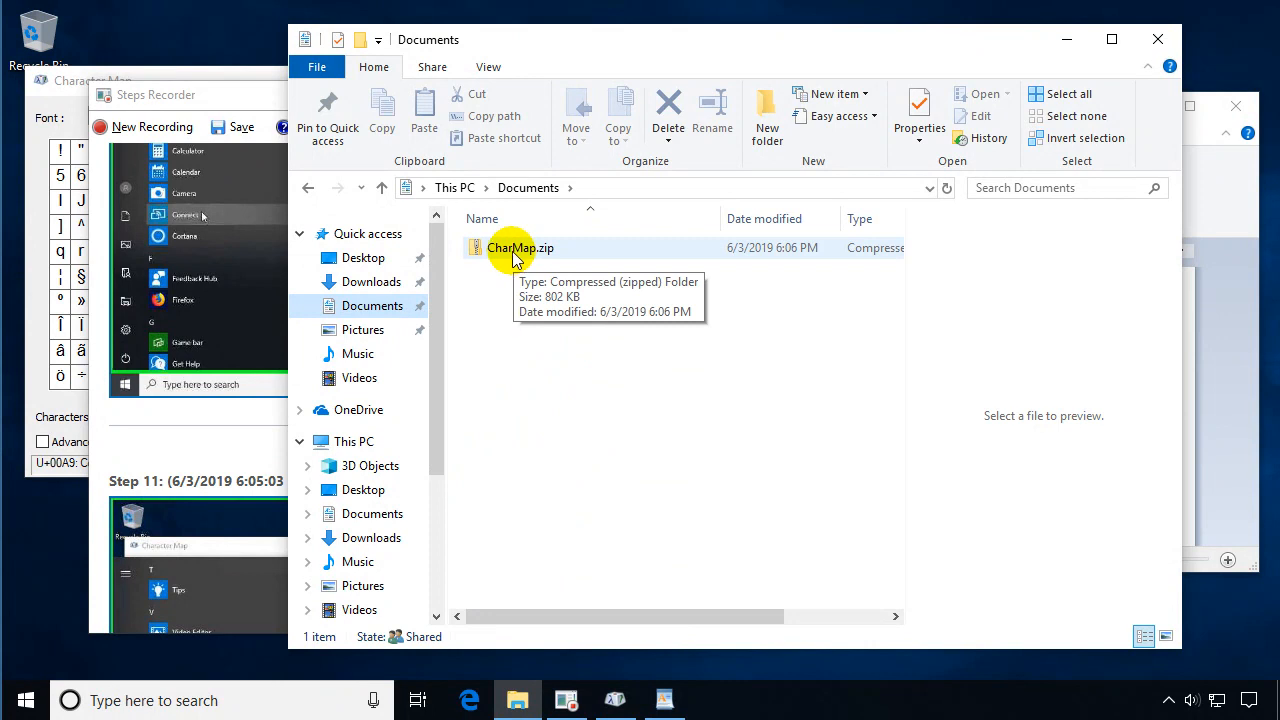
pyautogui.doubleClick(511, 255)
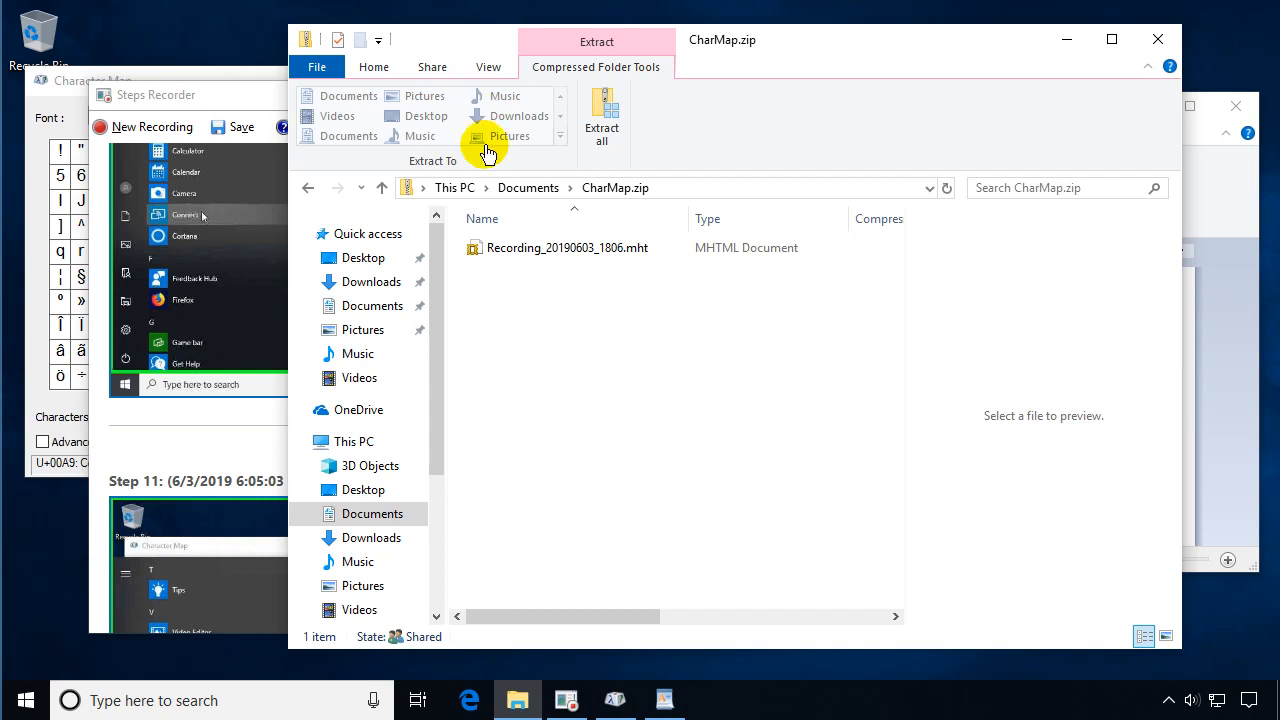
pyautogui.click(540, 250)
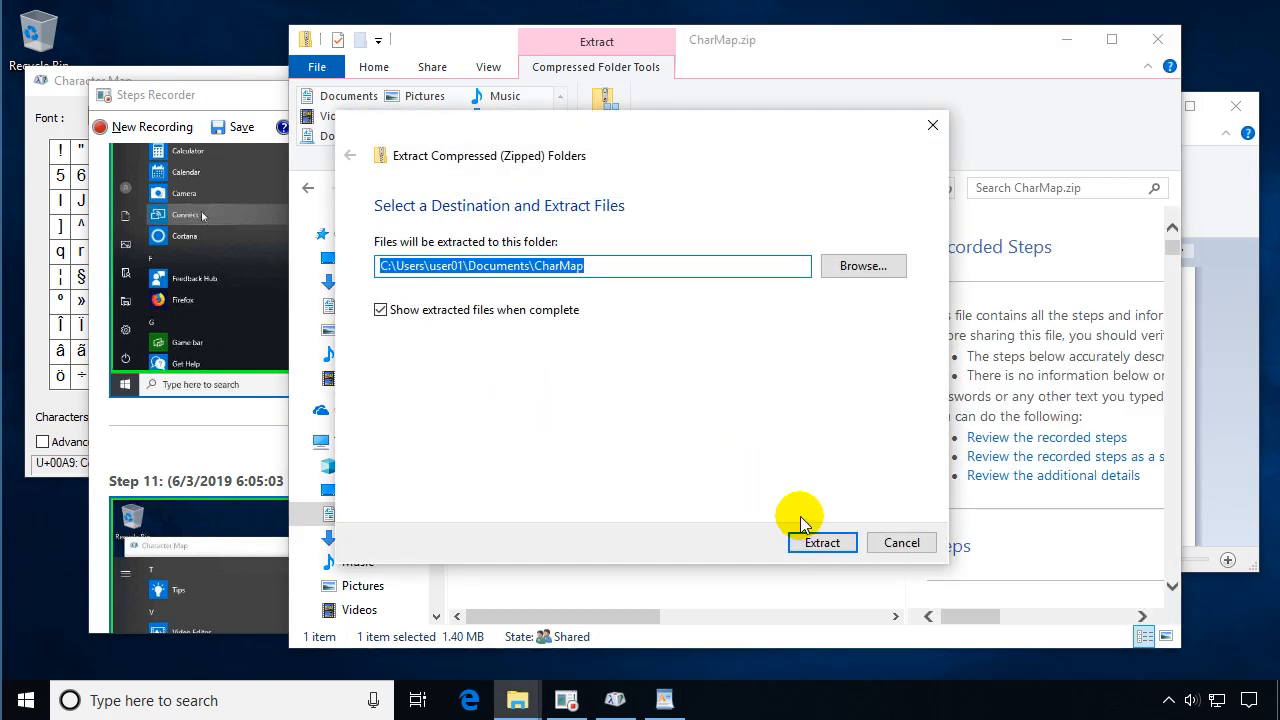
pyautogui.click(815, 540)
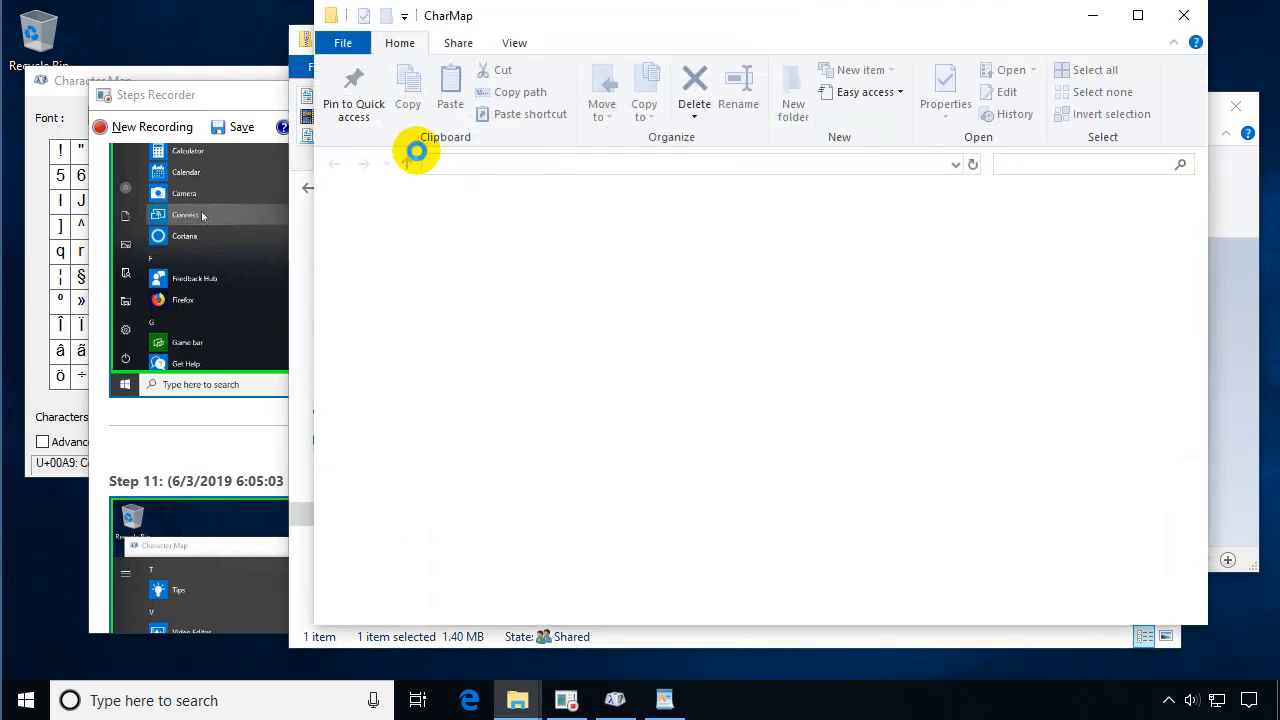
# Open the extracted file Recording_20190603_1806.mht and review its recorded steps
pyautogui.doubleClick(577, 226)
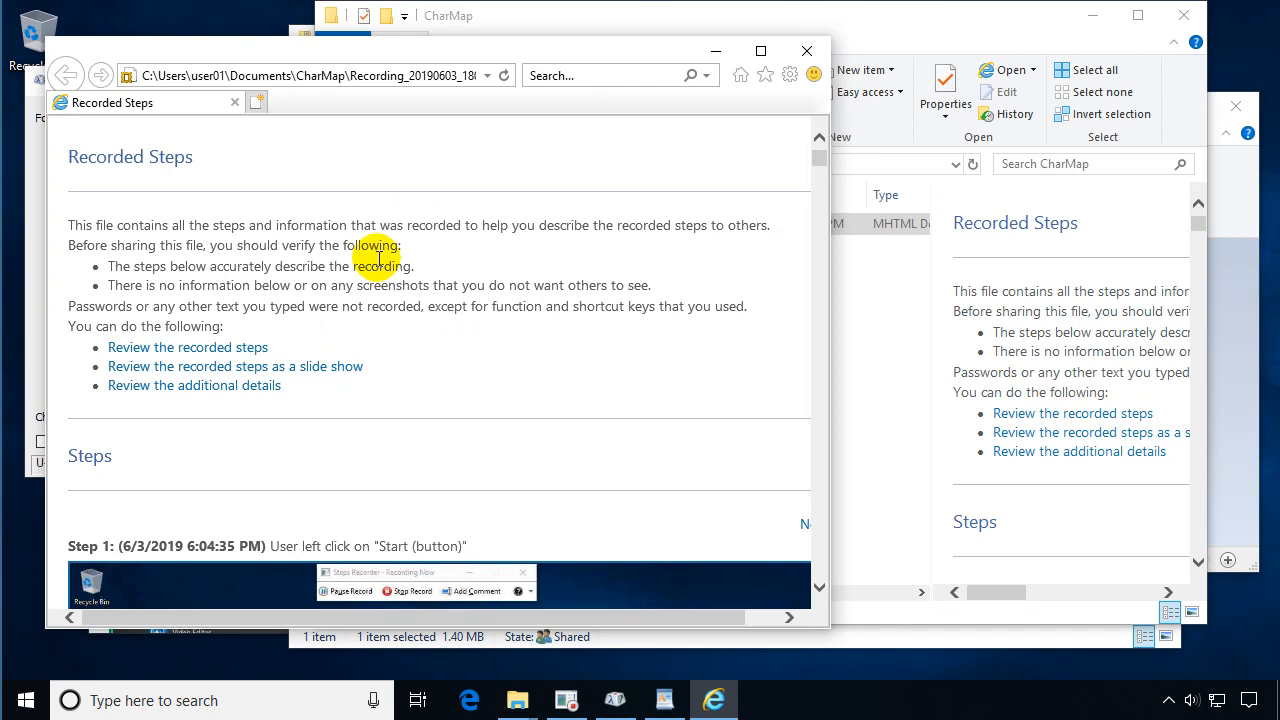
pyautogui.scroll(-5, 389, 264)
pyautogui.scroll(-12, 389, 264)
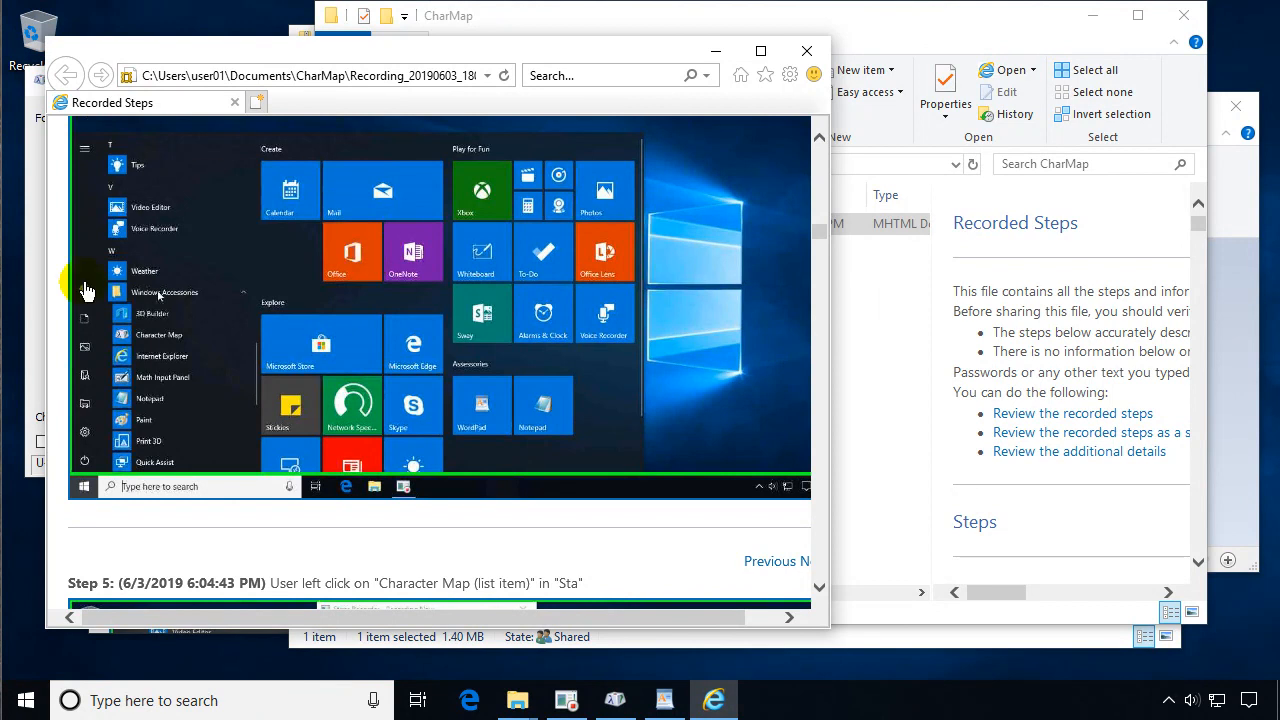
# Search Windows for Steps Recorder with "st" and open the file location of its shortcut
pyautogui.click(27, 703)
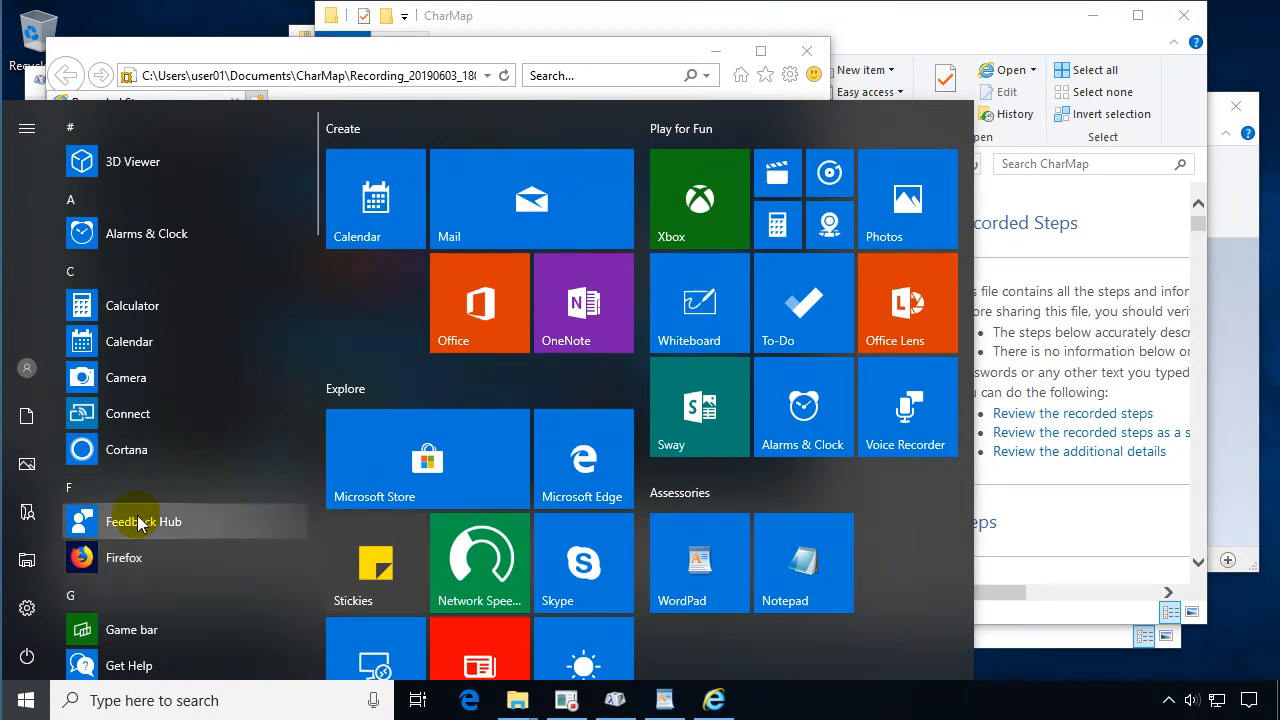
pyautogui.write('st')
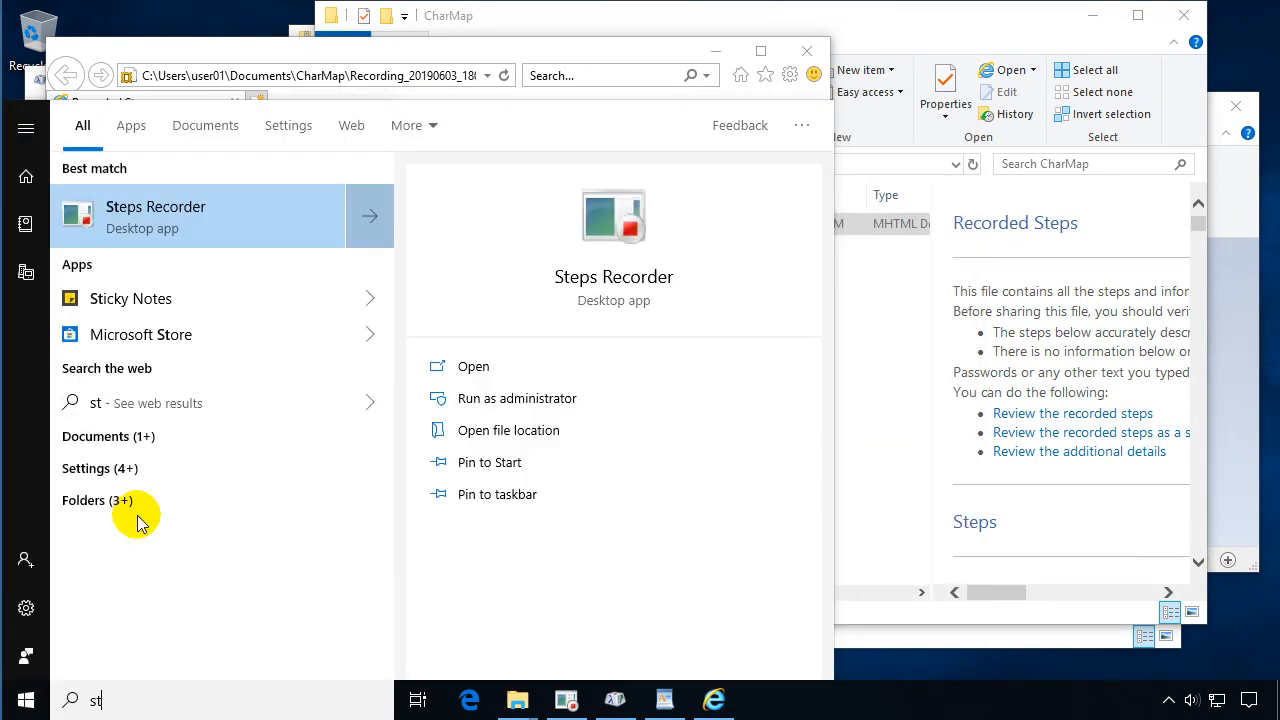
pyautogui.rightClick(180, 224)
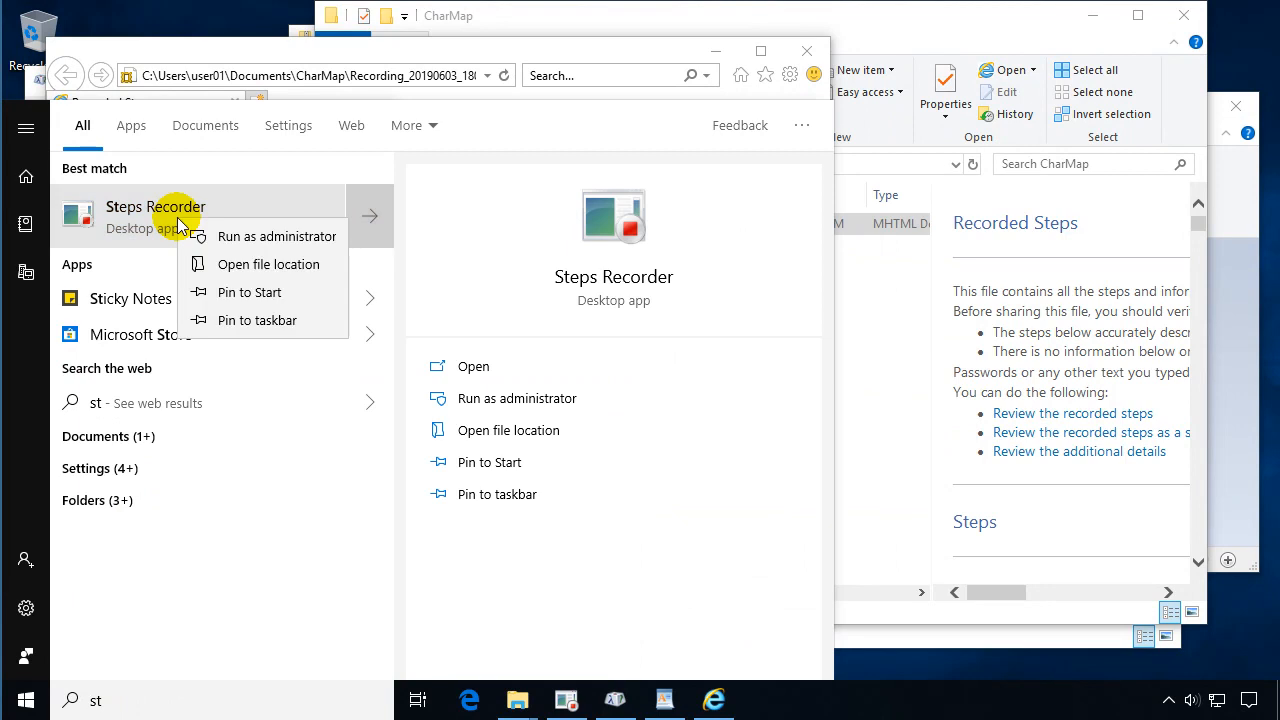
pyautogui.click(270, 268)
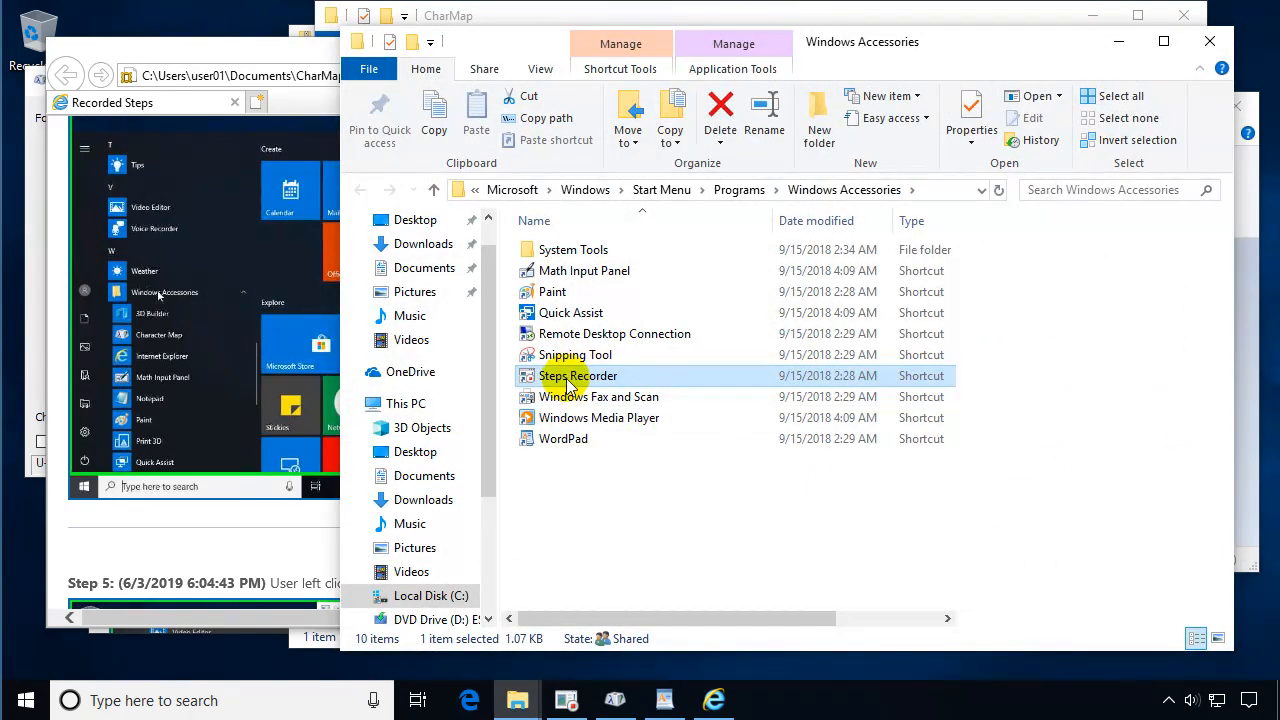
# Examine the target path in the Steps Recorder shortcut's properties, then close them without making changes
pyautogui.rightClick(570, 385)
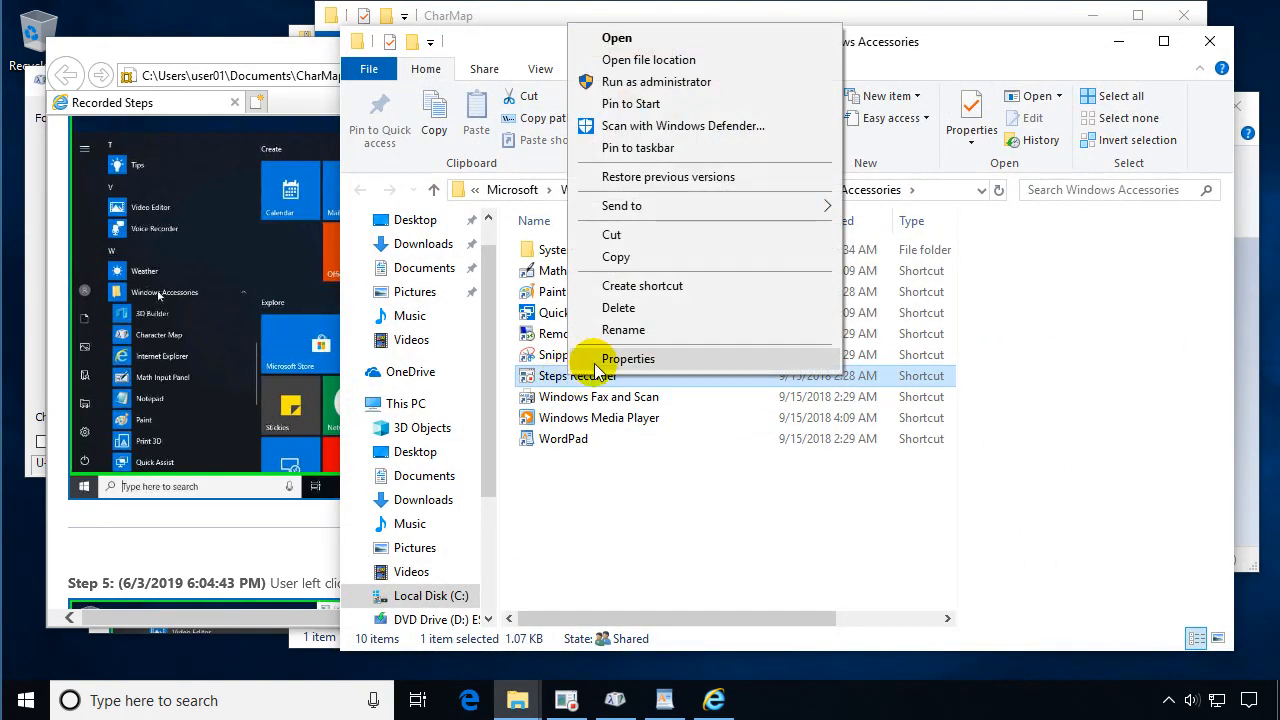
pyautogui.click(640, 358)
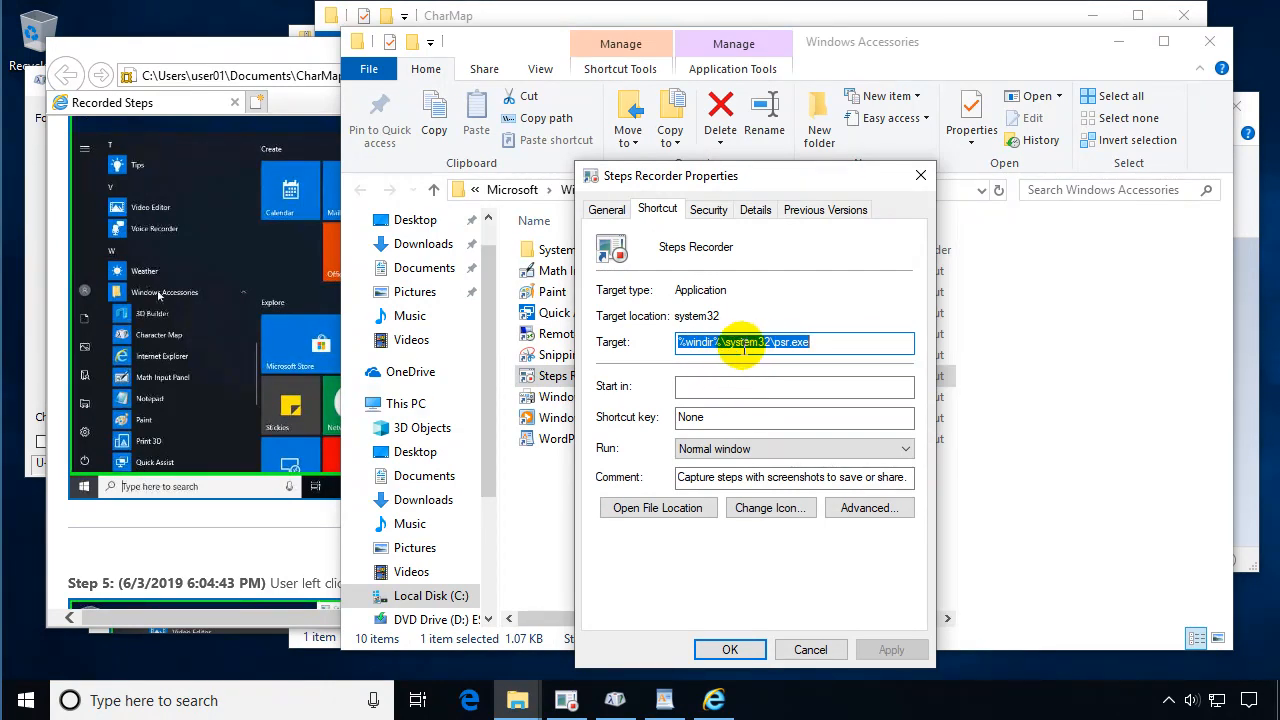
pyautogui.click(774, 344)
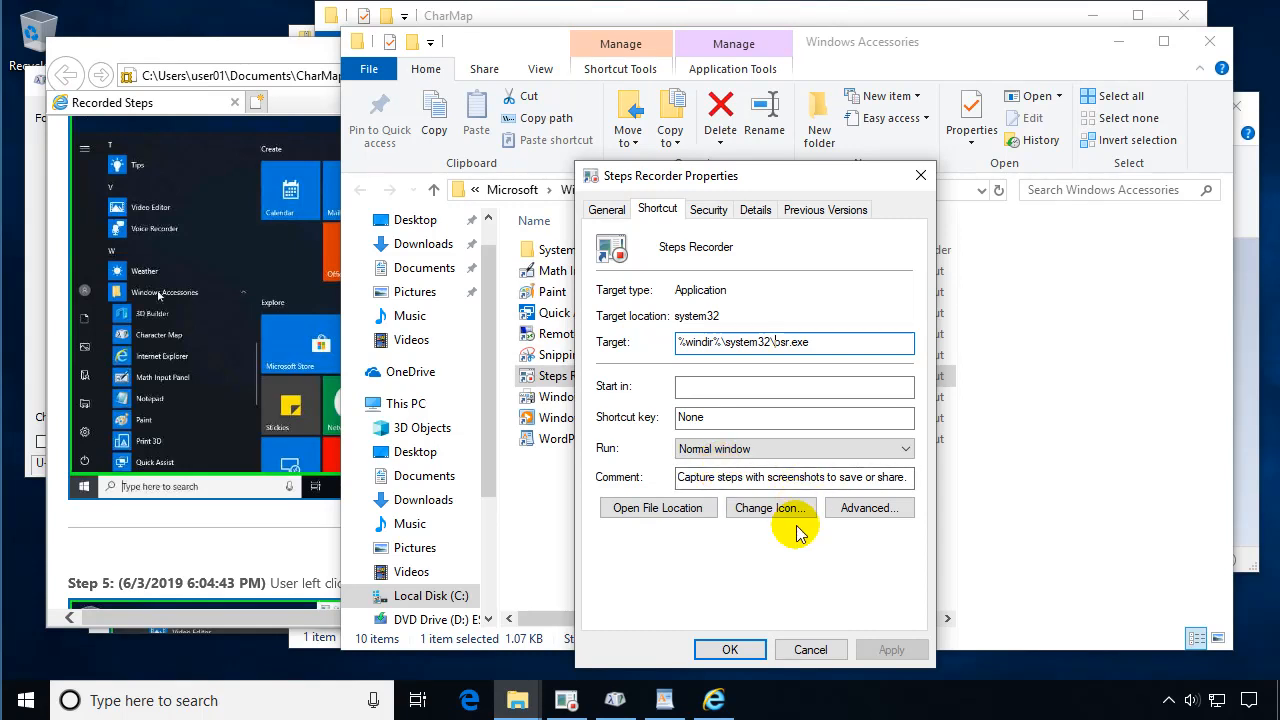
pyautogui.click(811, 650)
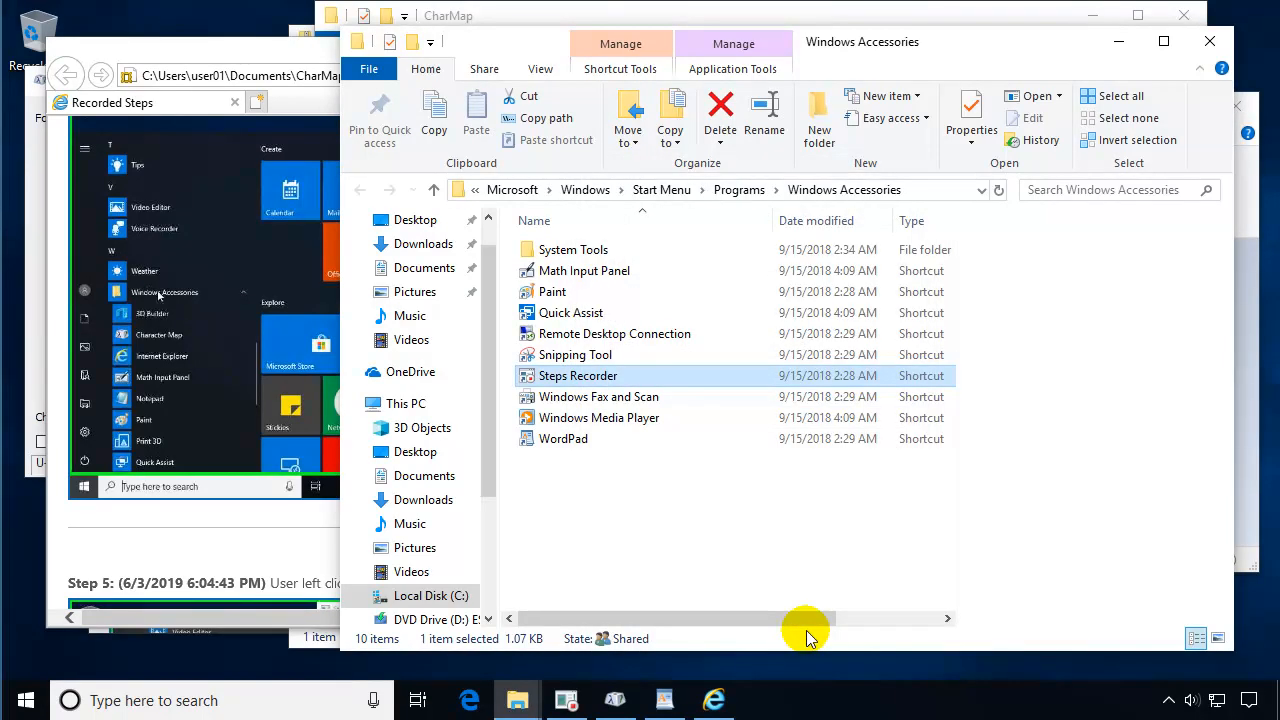